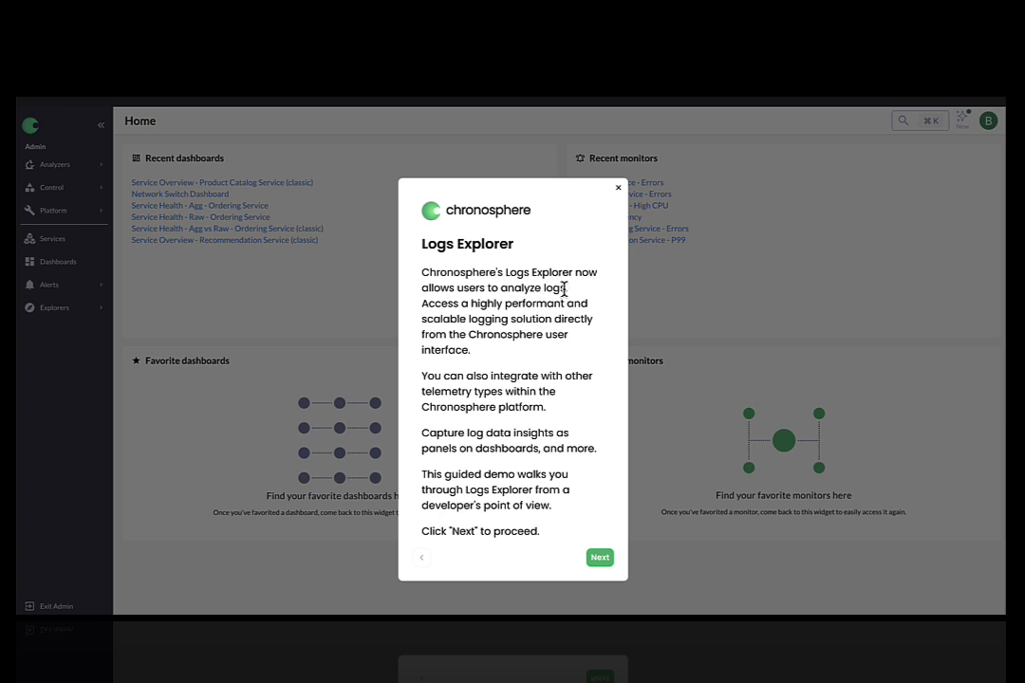
Dismiss the welcome dialog and open the Logs Explorer from the Explorers menu
{"action": "left_click", "coordinate": [600, 558]}
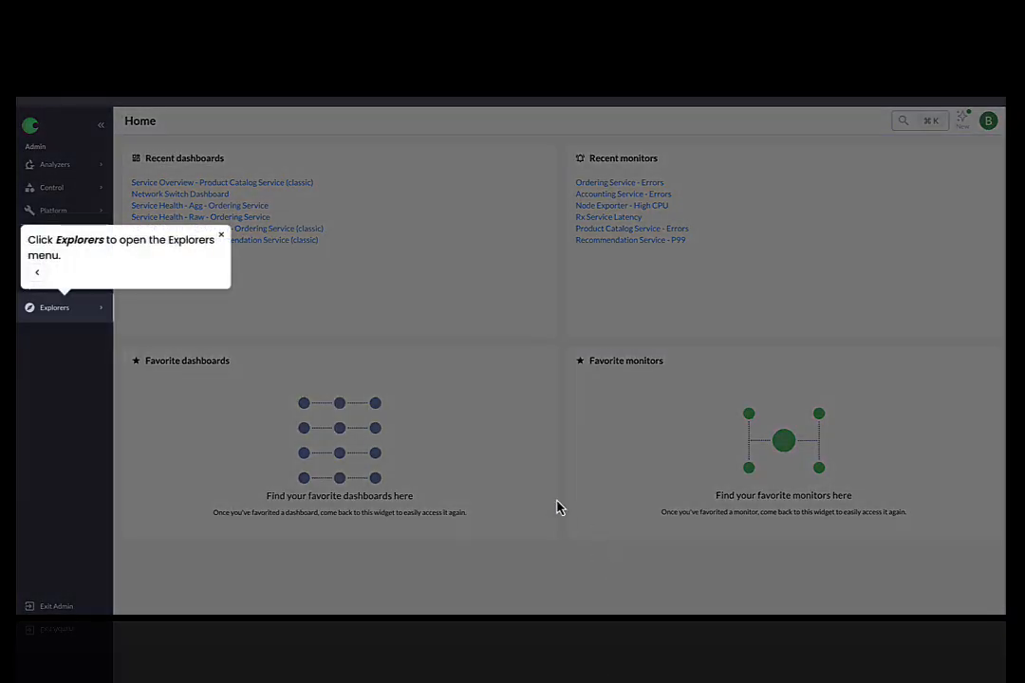
{"action": "left_click", "coordinate": [84, 311]}
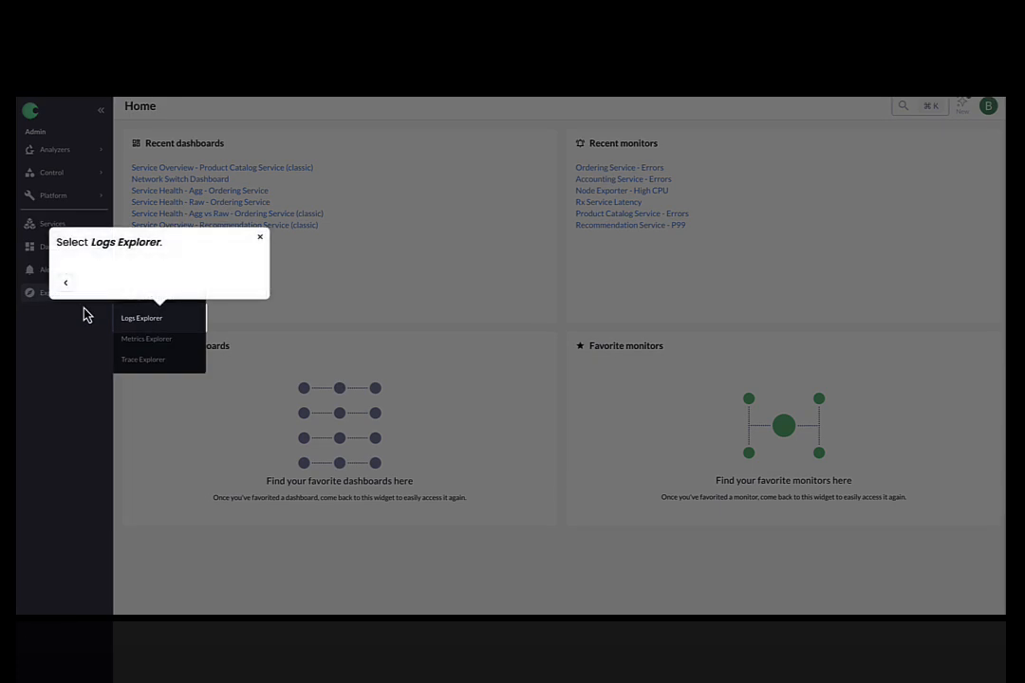
{"action": "left_click", "coordinate": [143, 319]}
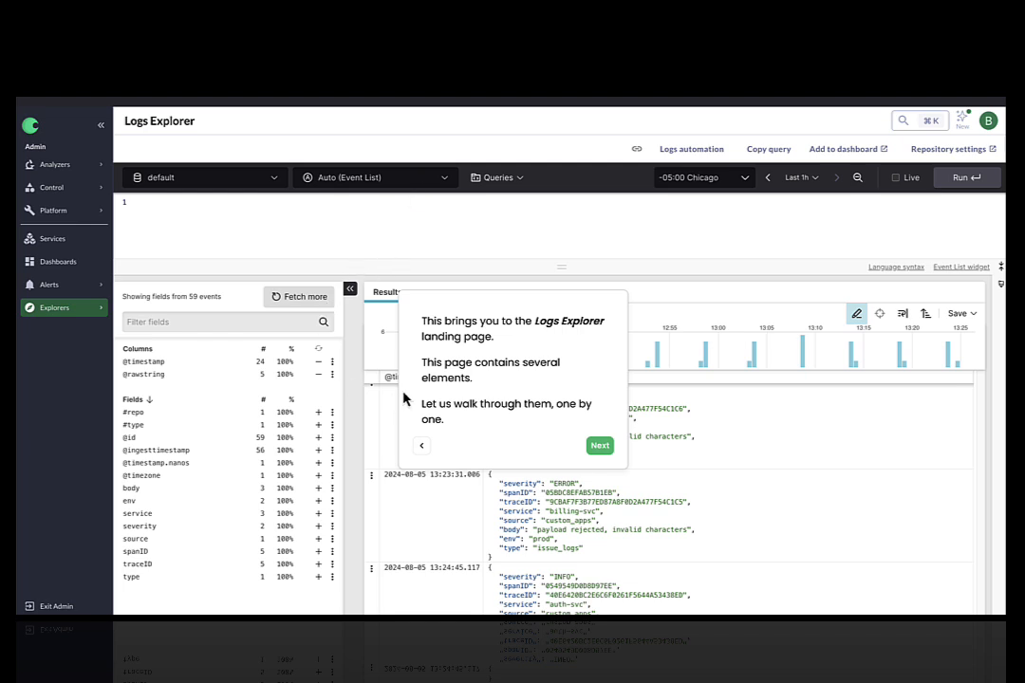
Step through the tour's introduction of the Logs Explorer page and its query prompt
{"action": "left_click", "coordinate": [600, 451]}
{"action": "left_click", "coordinate": [601, 452]}
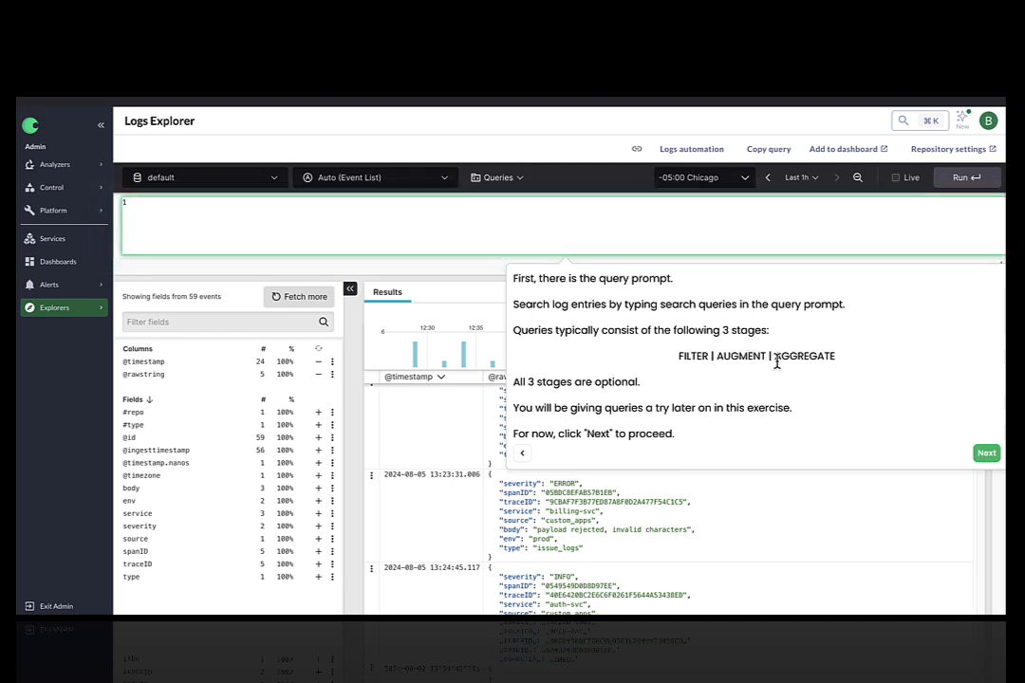
{"action": "left_click", "coordinate": [987, 456]}
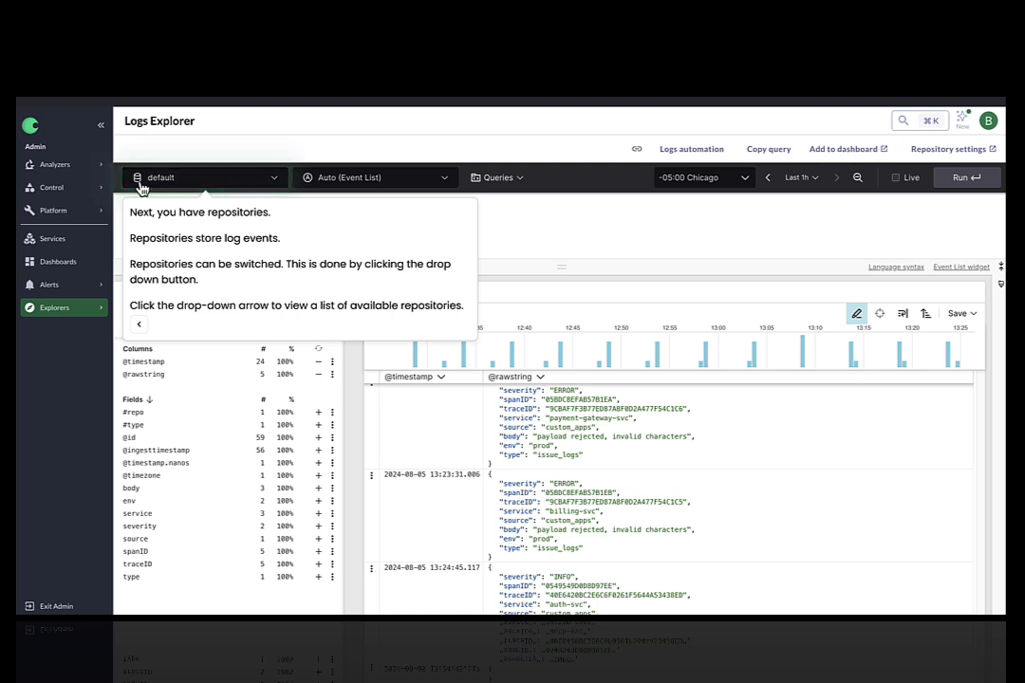
Select the default repository from the repository list
{"action": "left_click", "coordinate": [275, 182]}
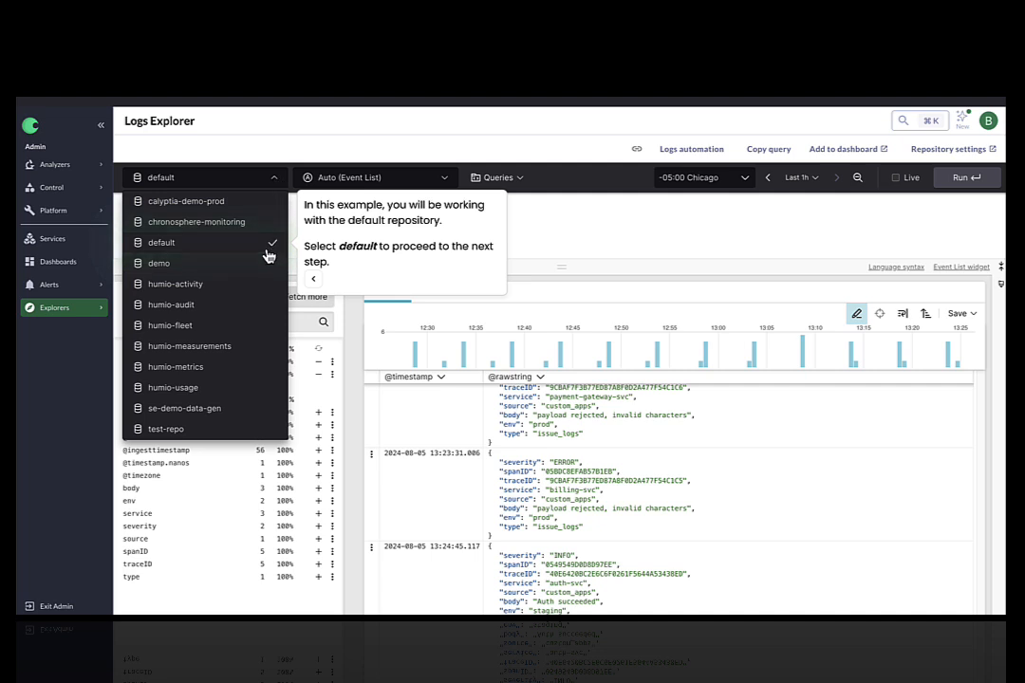
{"action": "left_click", "coordinate": [164, 244]}
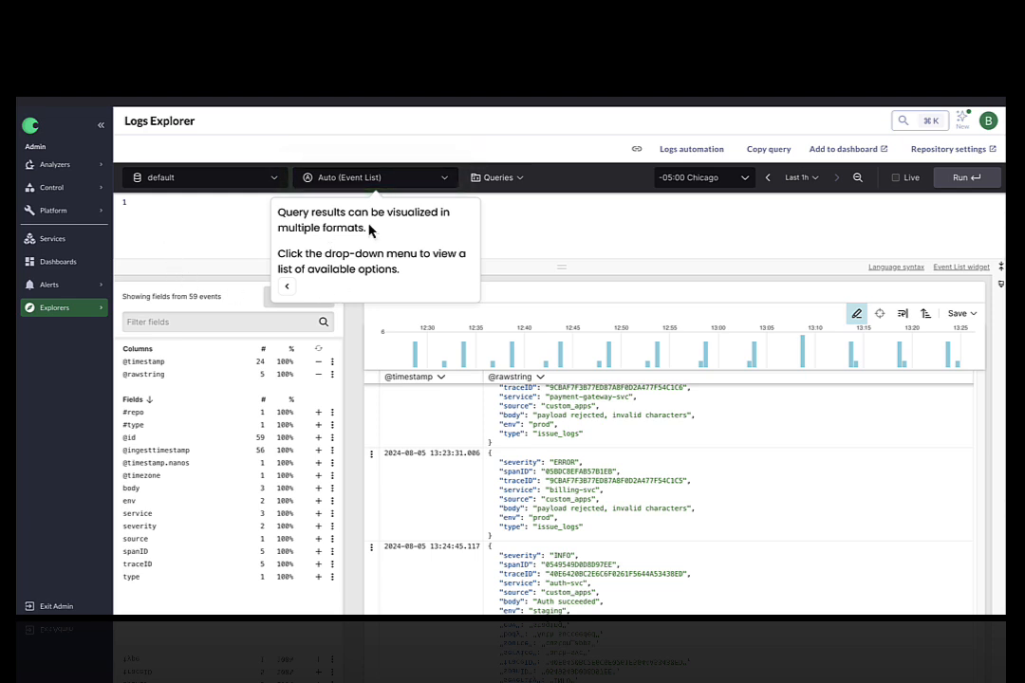
Review the available visualization formats, leaving the setting on Auto (Event List)
{"action": "left_click", "coordinate": [446, 179]}
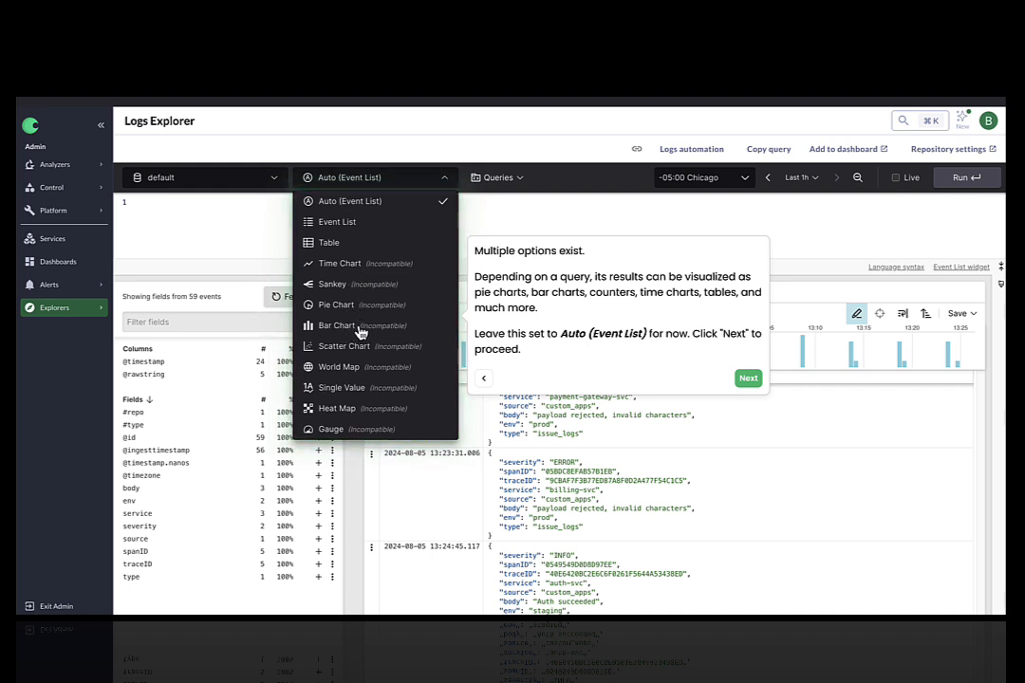
{"action": "left_click", "coordinate": [749, 378]}
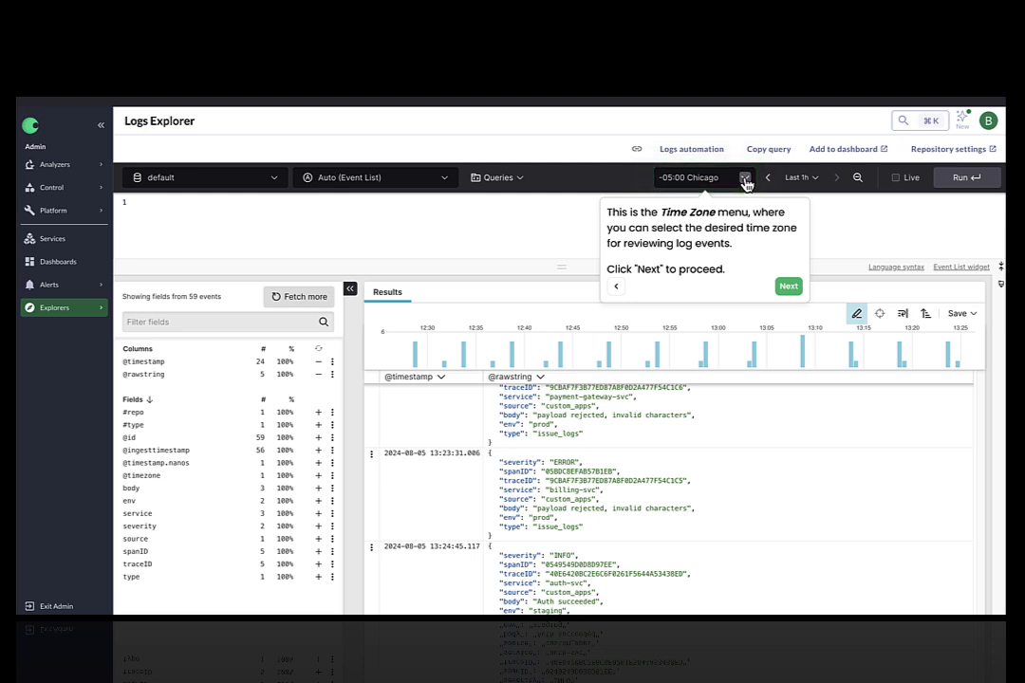
Open the time range selector and review the time zone menu and time presets
{"action": "left_click", "coordinate": [788, 287]}
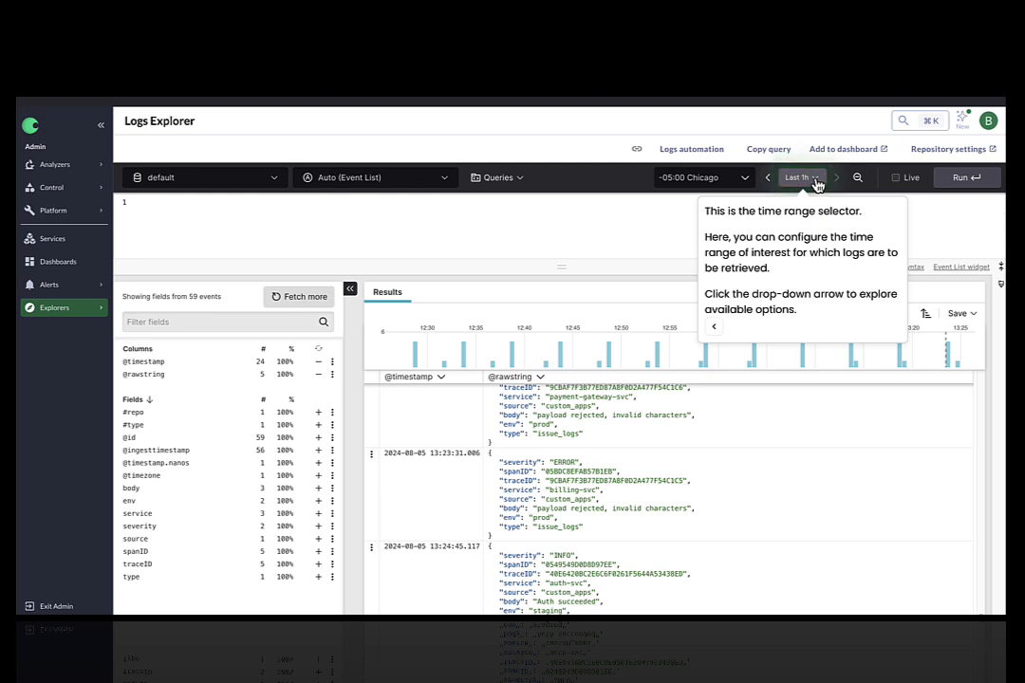
{"action": "left_click", "coordinate": [814, 180]}
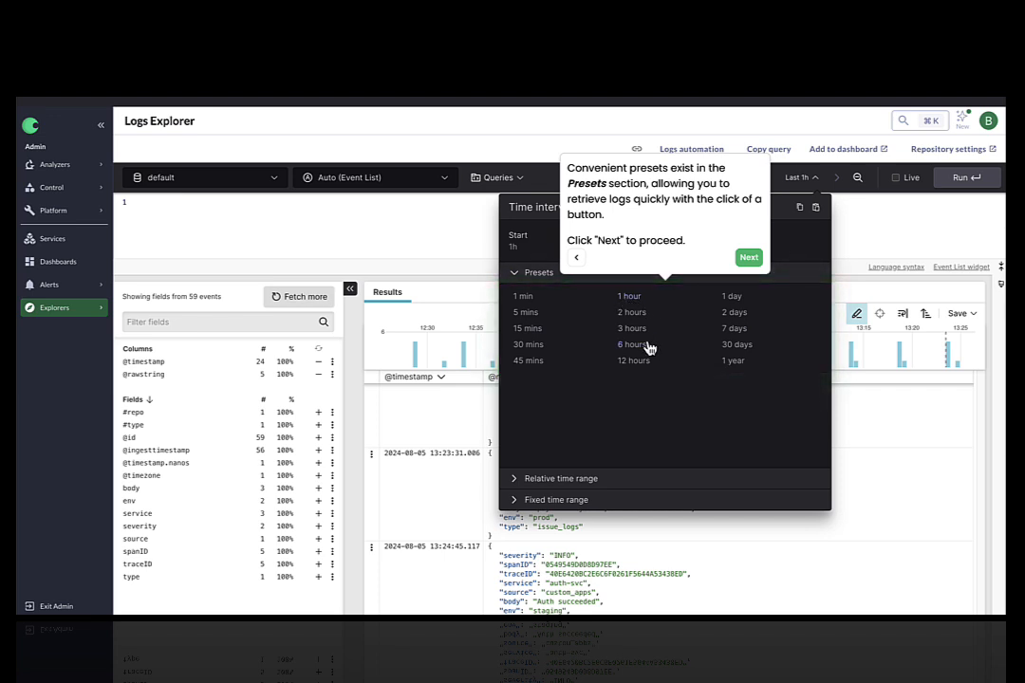
{"action": "left_click", "coordinate": [749, 258]}
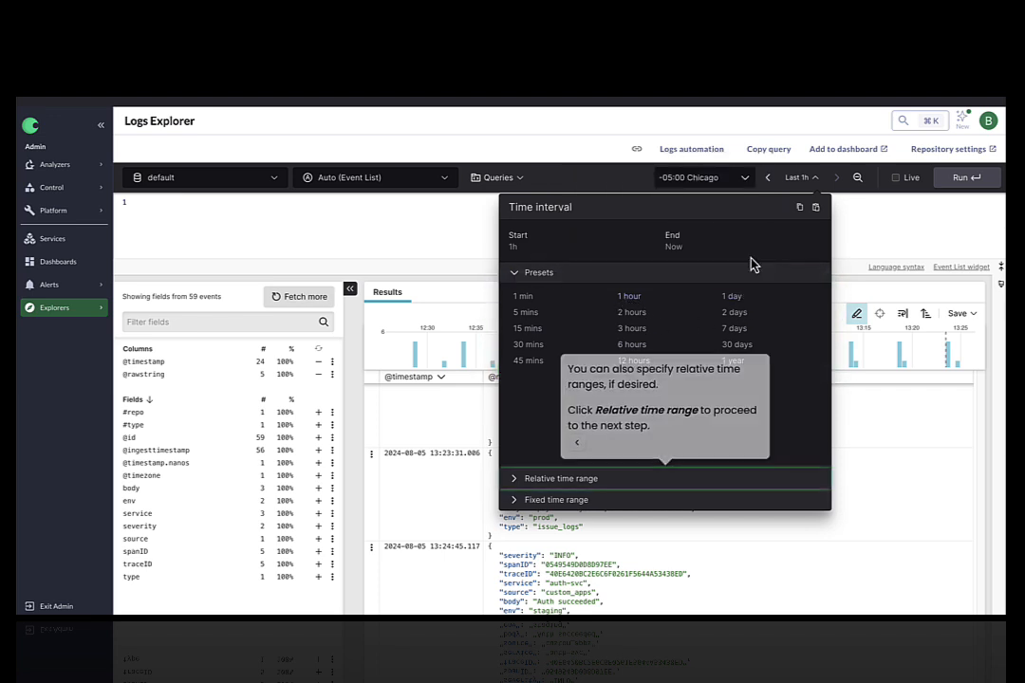
Set a relative time range starting 1 days ago
{"action": "left_click", "coordinate": [541, 480]}
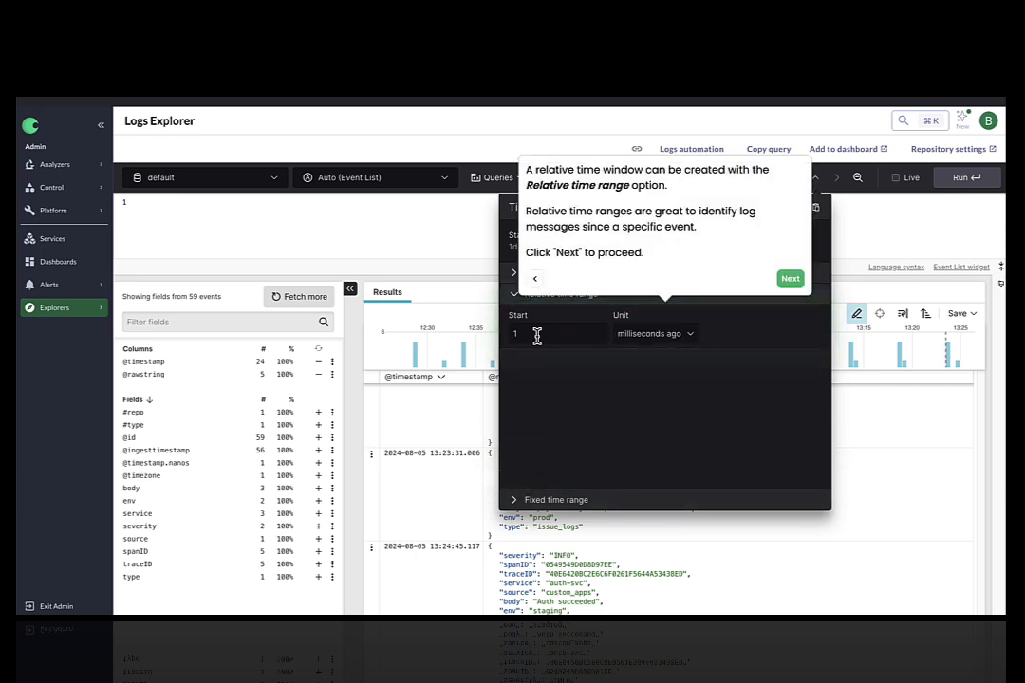
{"action": "left_click", "coordinate": [654, 335]}
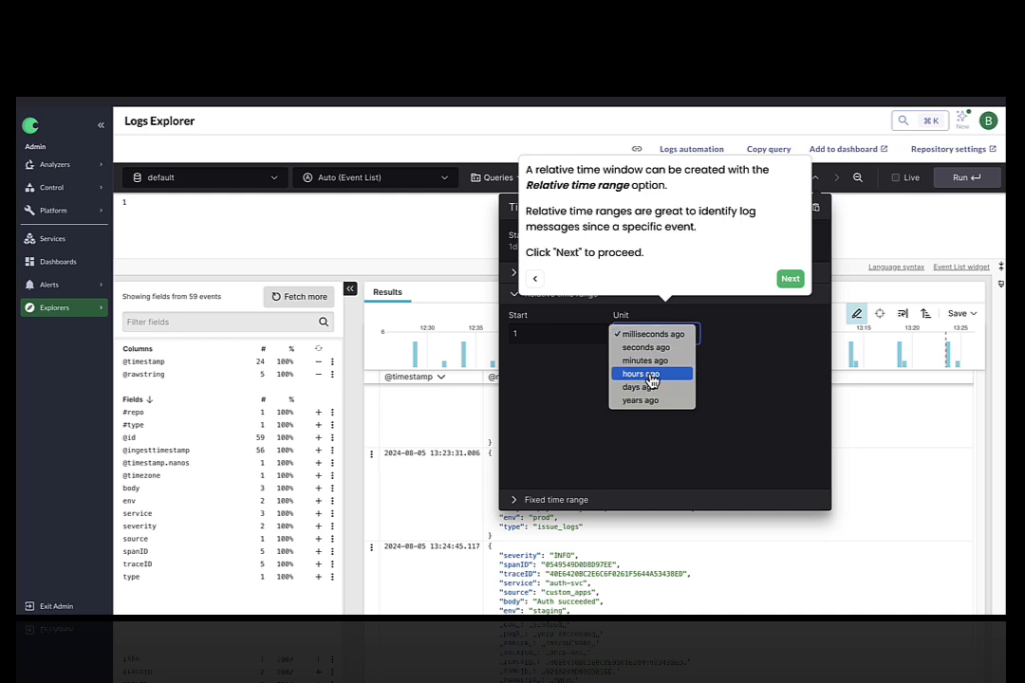
{"action": "left_click", "coordinate": [655, 333]}
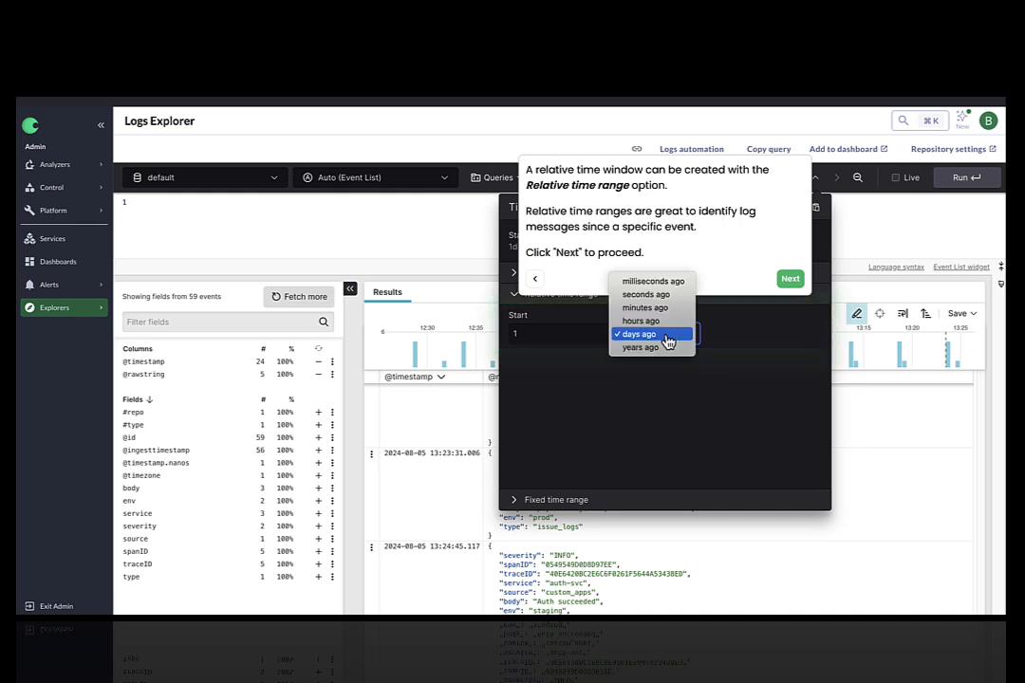
{"action": "left_click", "coordinate": [631, 399]}
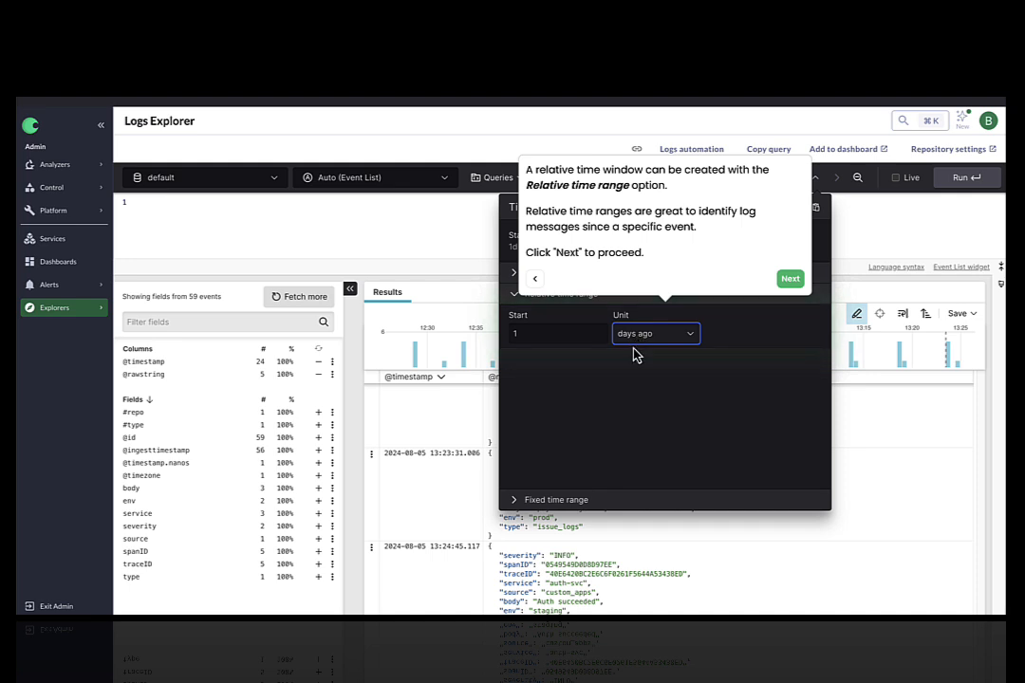
{"action": "left_click", "coordinate": [789, 279]}
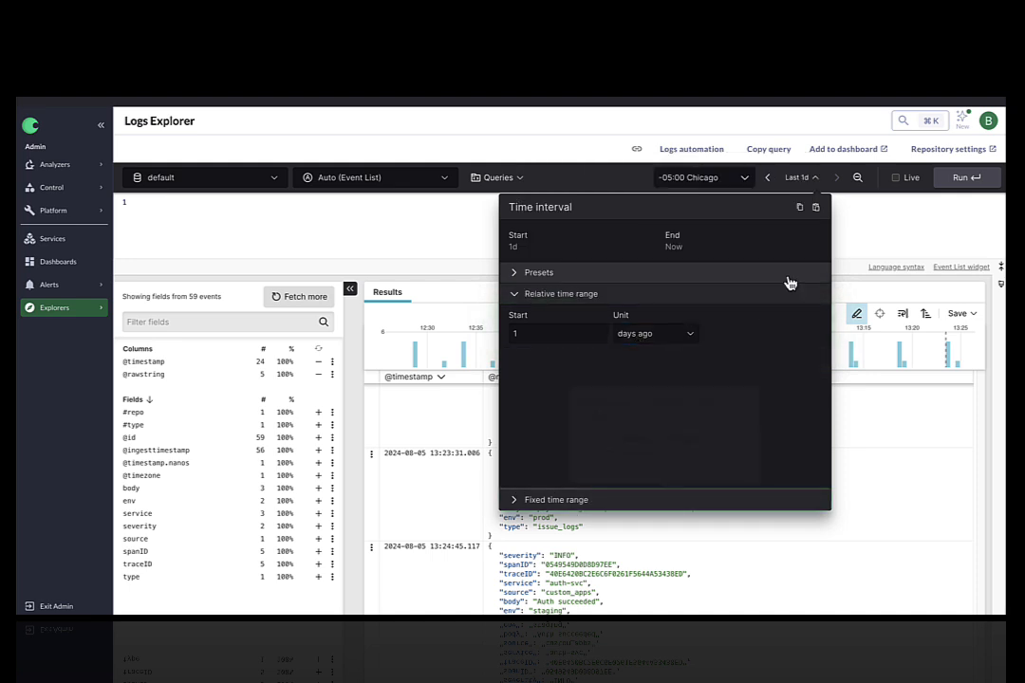
Expand the fixed time range options, then set the time interval to the 6 hours preset
{"action": "left_click", "coordinate": [547, 509]}
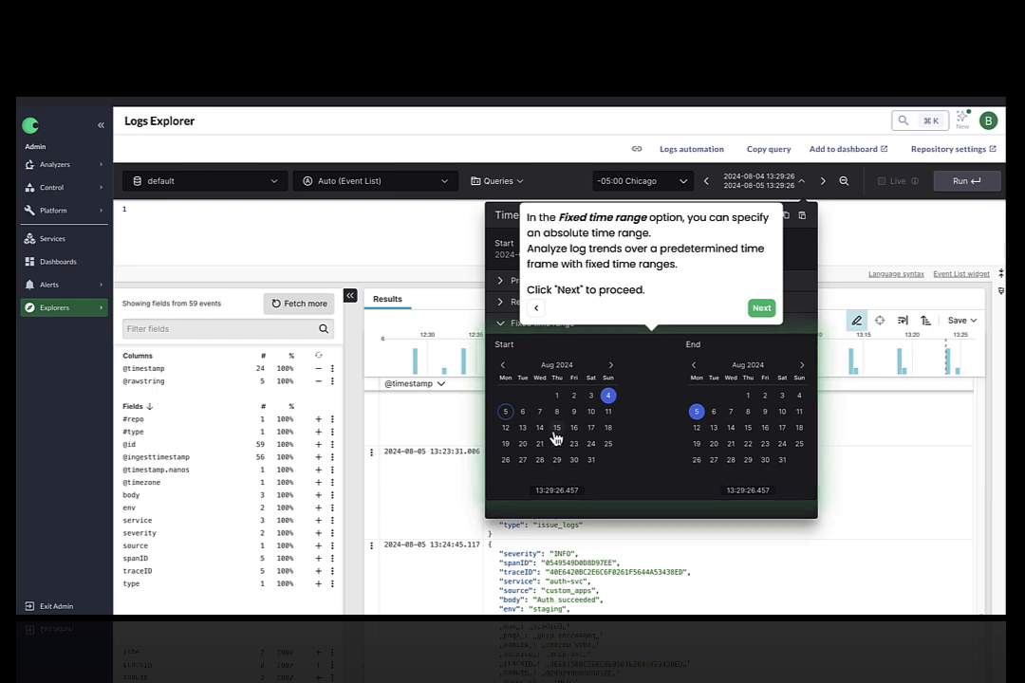
{"action": "left_click", "coordinate": [765, 311]}
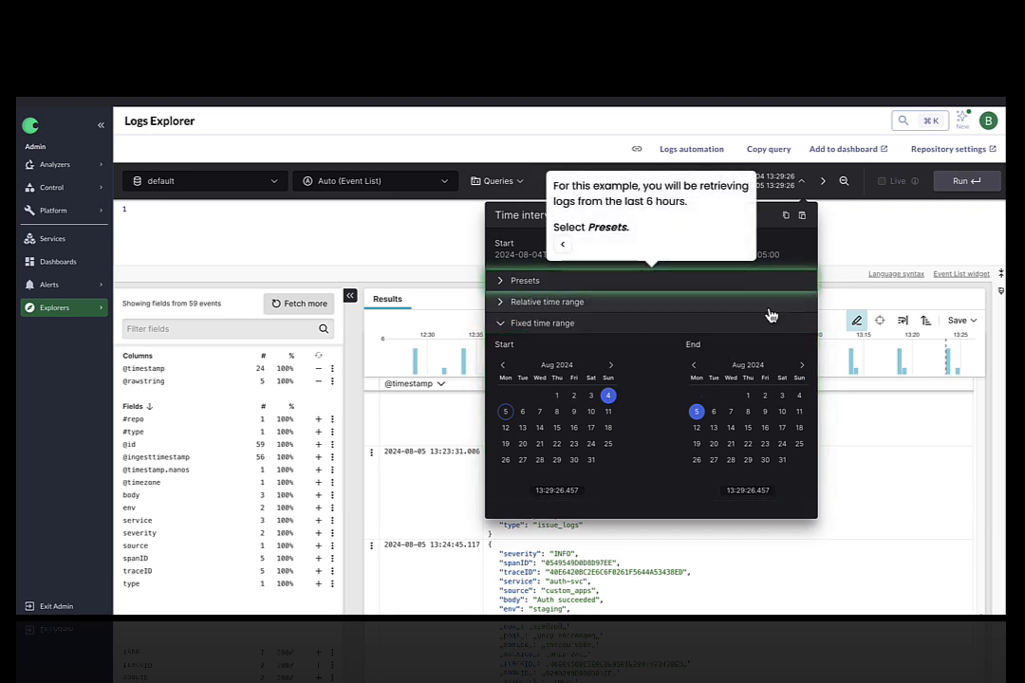
{"action": "left_click", "coordinate": [503, 283]}
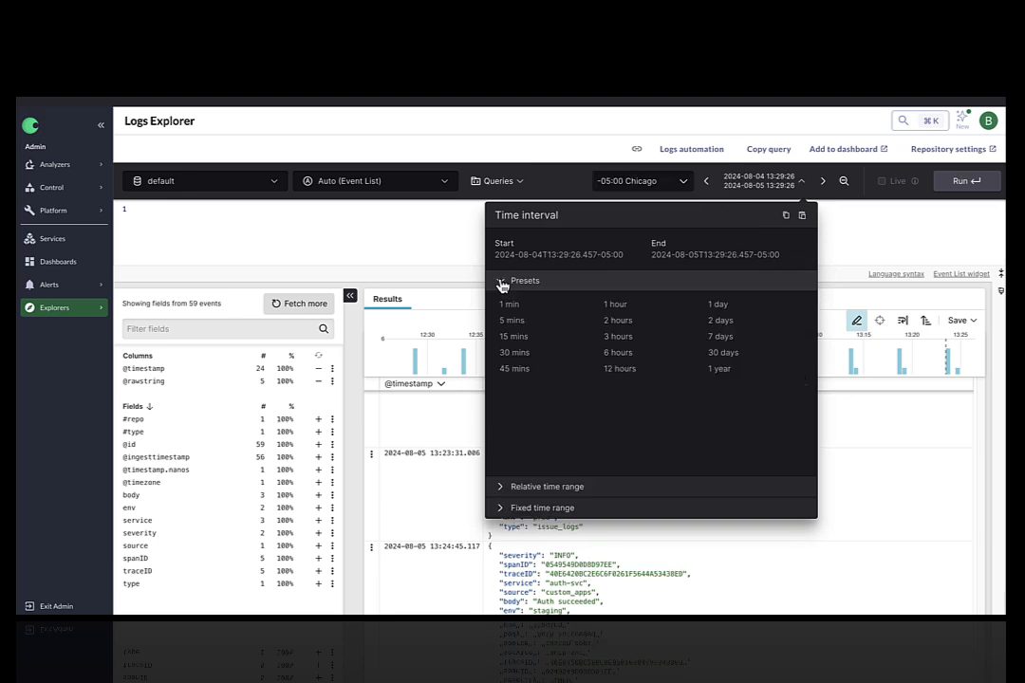
{"action": "left_click", "coordinate": [618, 353]}
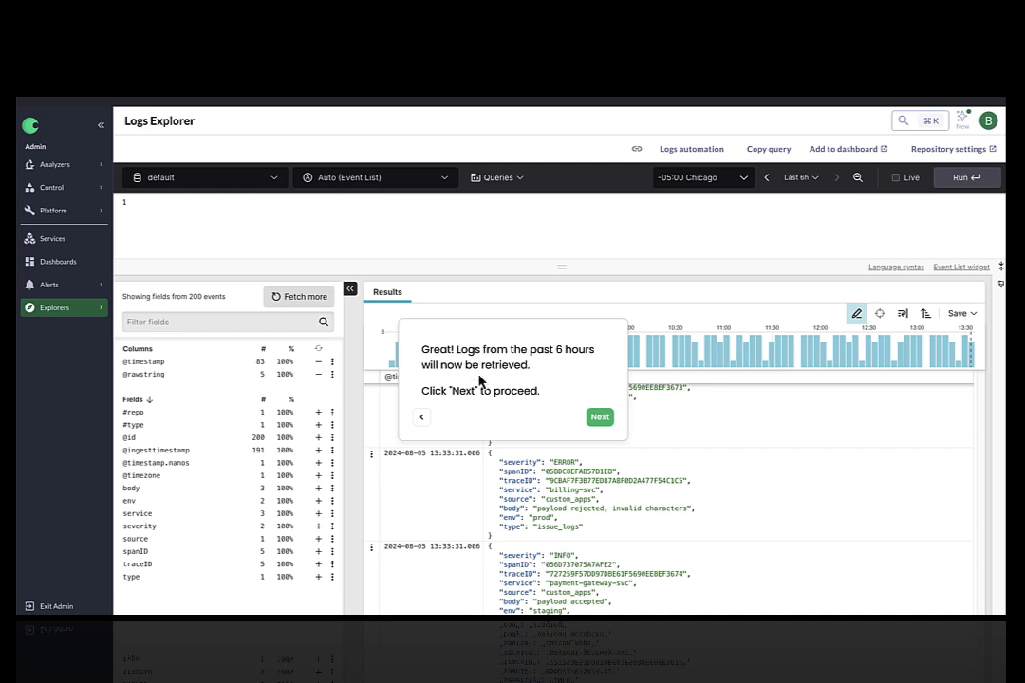
Step through the tour's explanations of the Live checkbox, the results bar graph and the fields table
{"action": "left_click", "coordinate": [600, 417]}
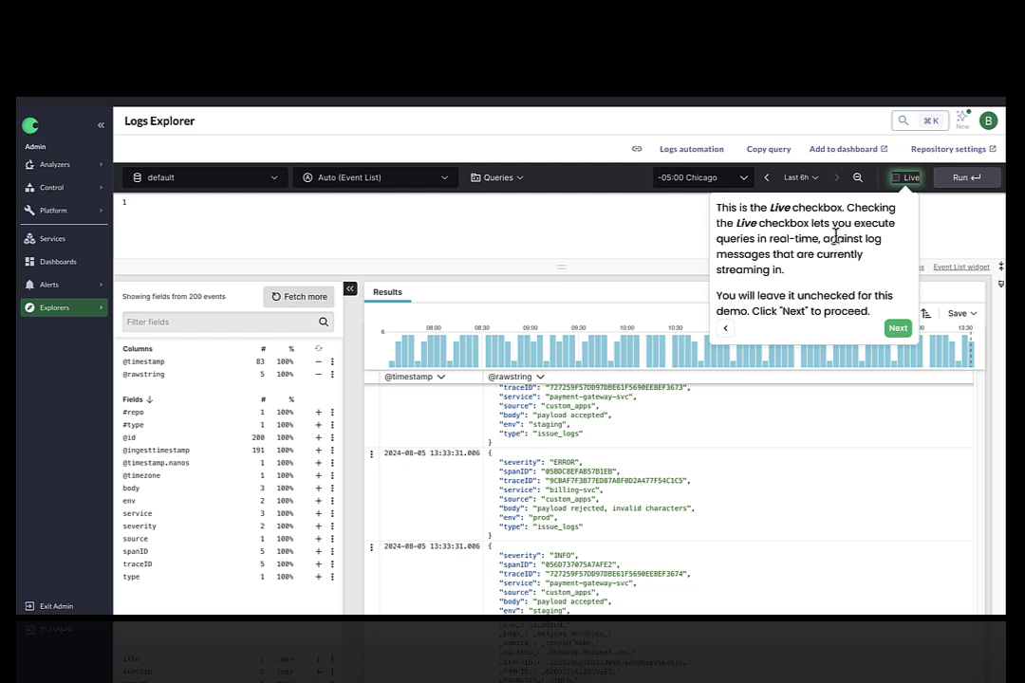
{"action": "left_click", "coordinate": [897, 329]}
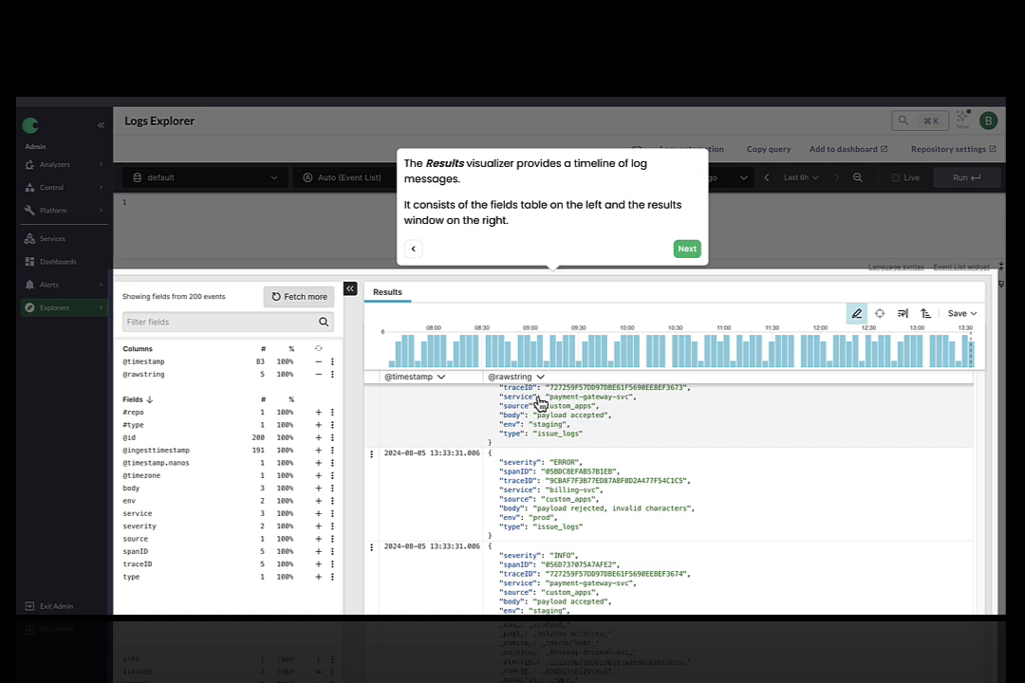
{"action": "scroll", "coordinate": [377, 414], "scroll_direction": "down", "scroll_amount": 1}
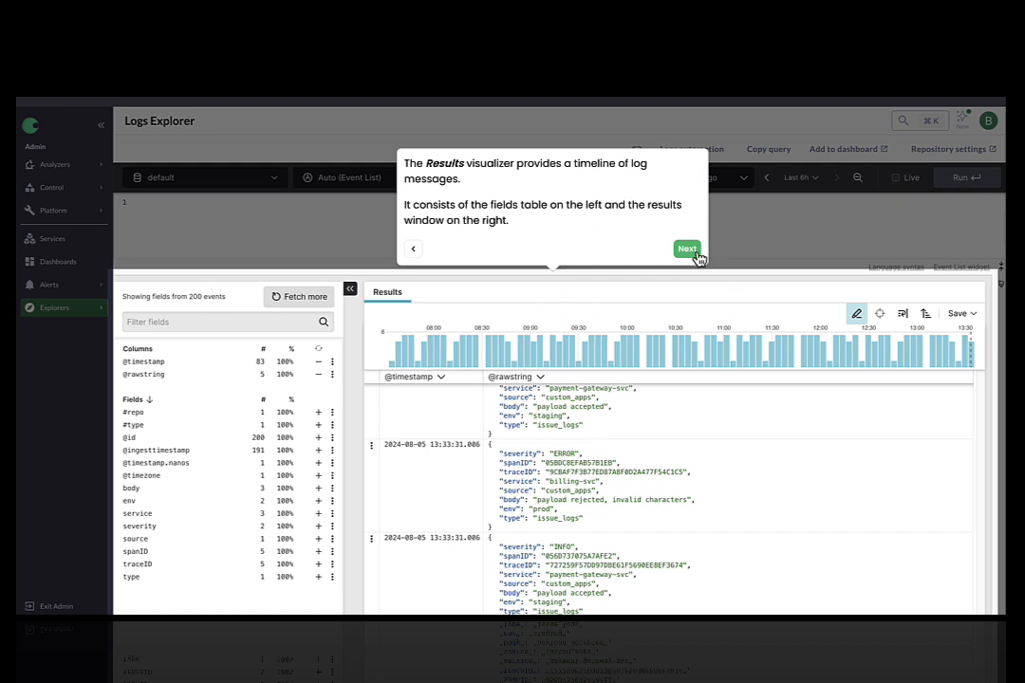
{"action": "left_click", "coordinate": [687, 249]}
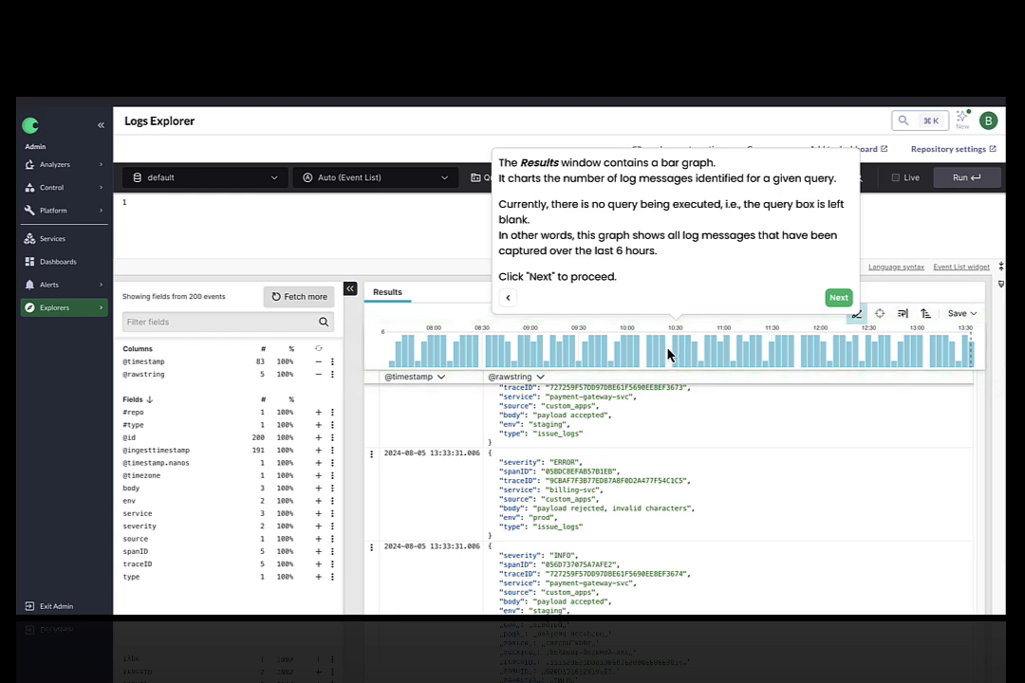
{"action": "left_click", "coordinate": [844, 299]}
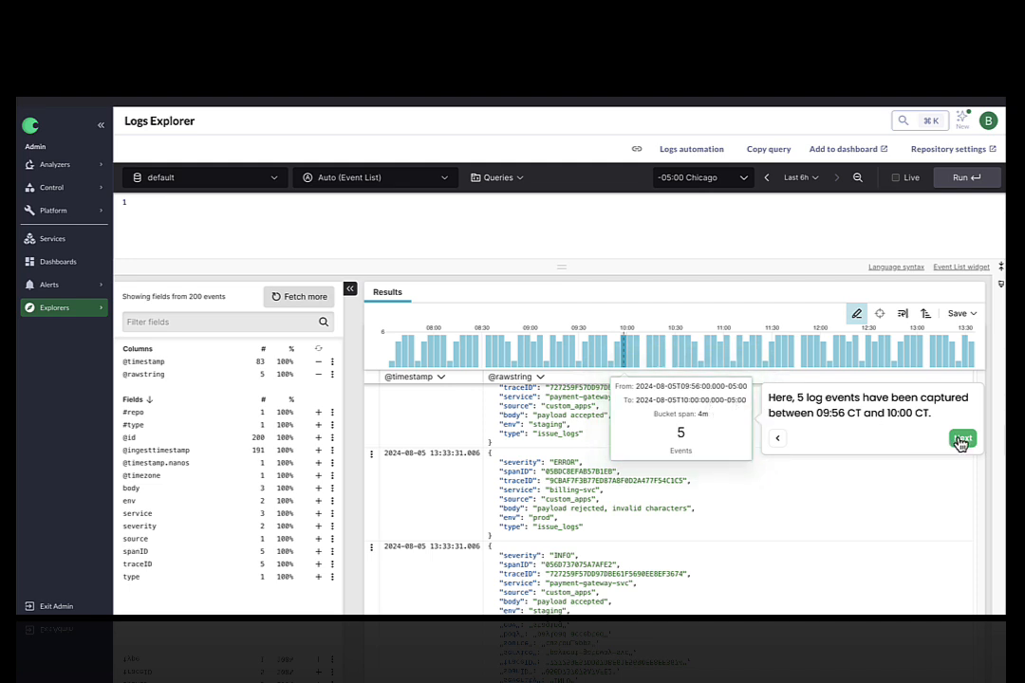
{"action": "left_click", "coordinate": [961, 441]}
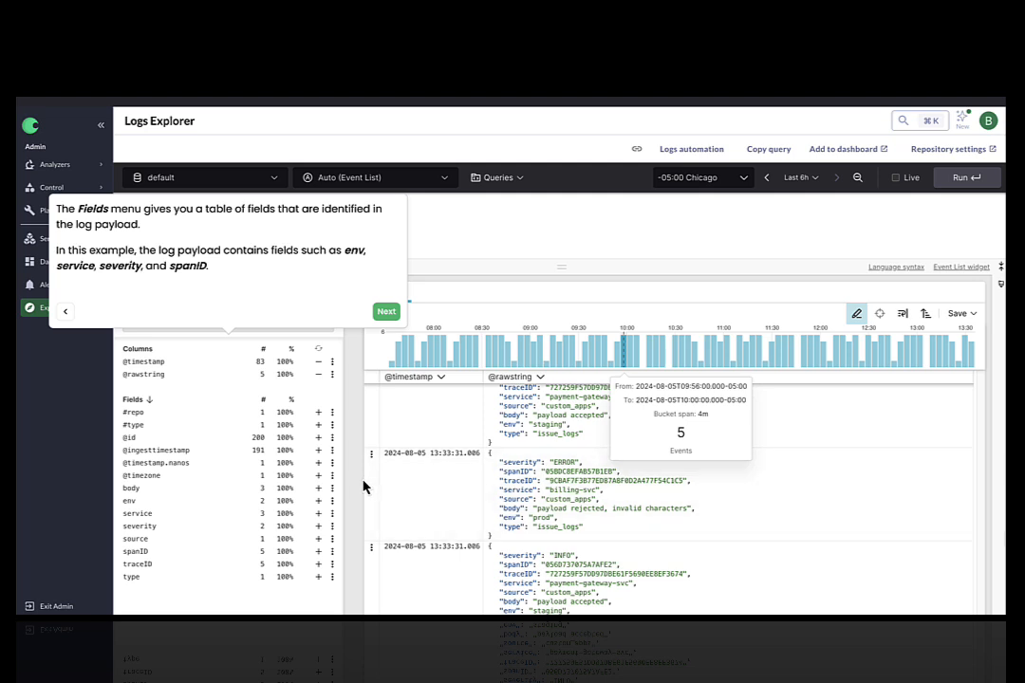
{"action": "scroll", "coordinate": [363, 480], "scroll_direction": "down", "scroll_amount": 1}
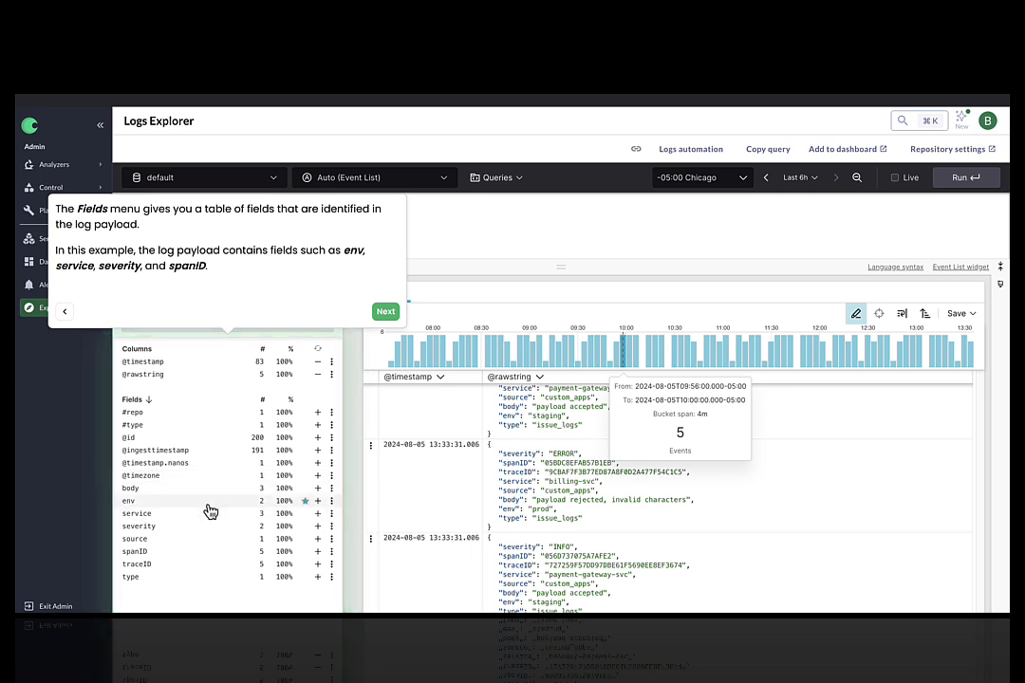
{"action": "left_click", "coordinate": [389, 315]}
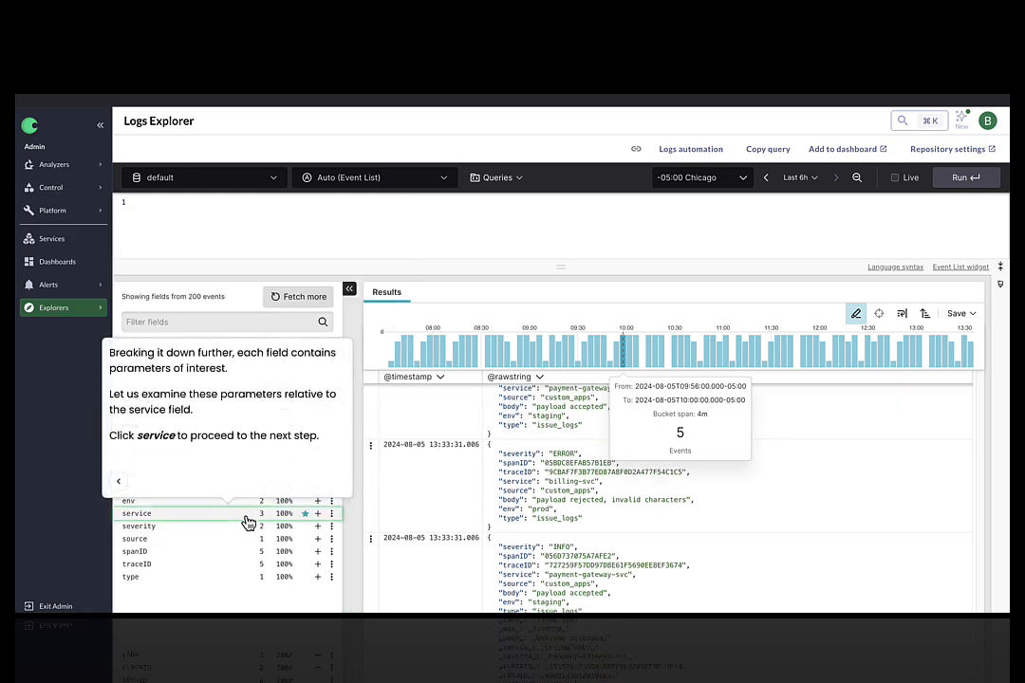
Open the service field's values and examine their occurrence counts
{"action": "left_click", "coordinate": [152, 518]}
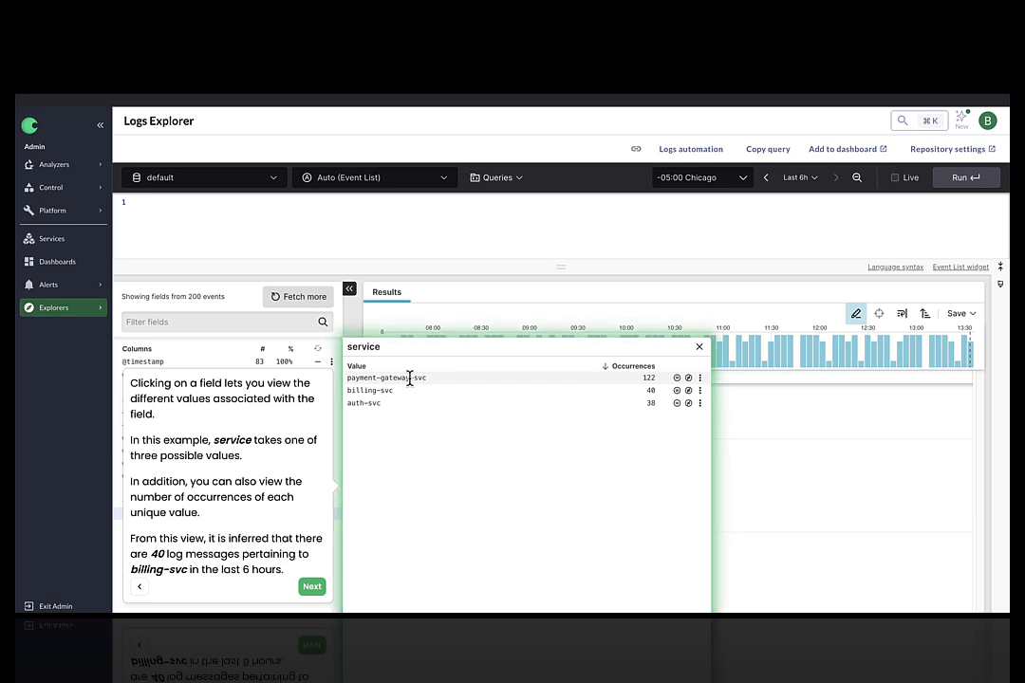
{"action": "left_click_drag", "start_coordinate": [425, 378], "coordinate": [377, 400]}
{"action": "left_click", "coordinate": [376, 402]}
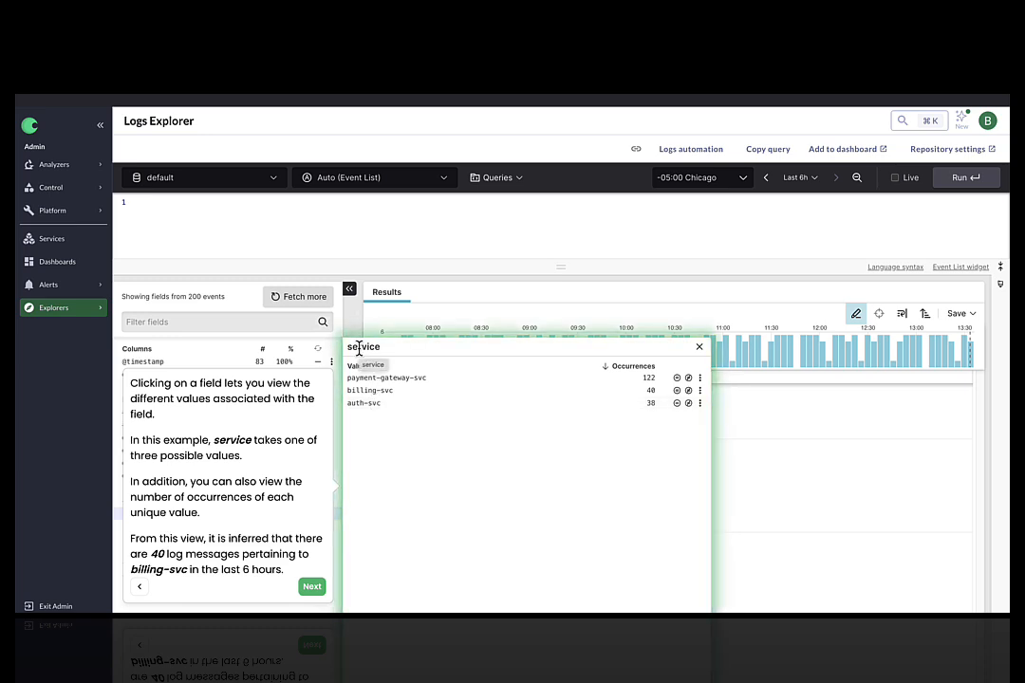
{"action": "double_click", "coordinate": [384, 390]}
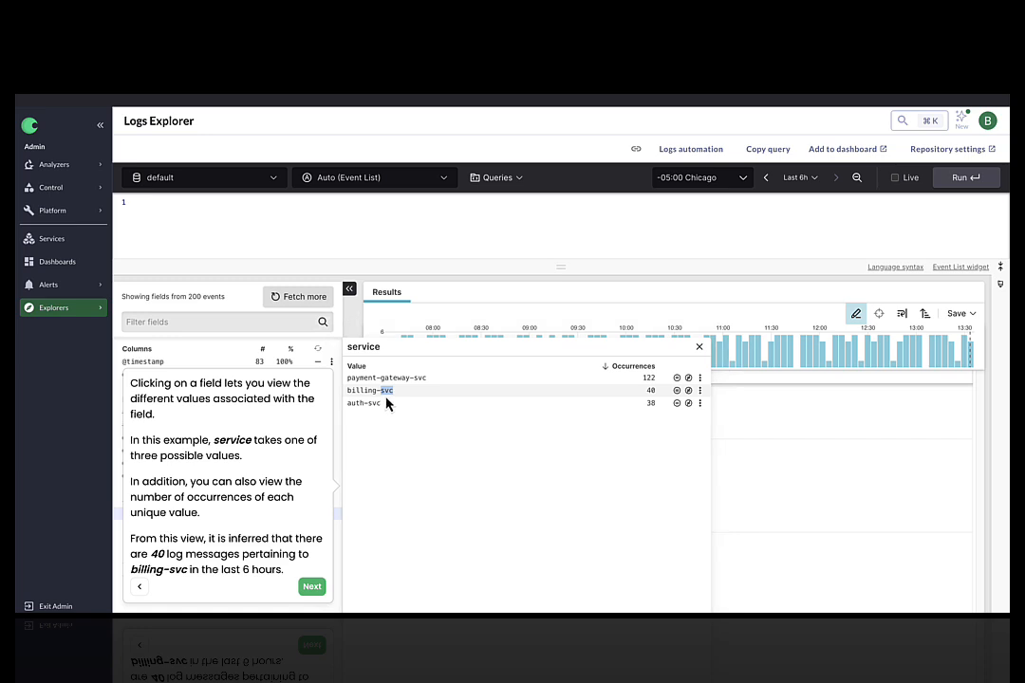
{"action": "left_click", "coordinate": [370, 351]}
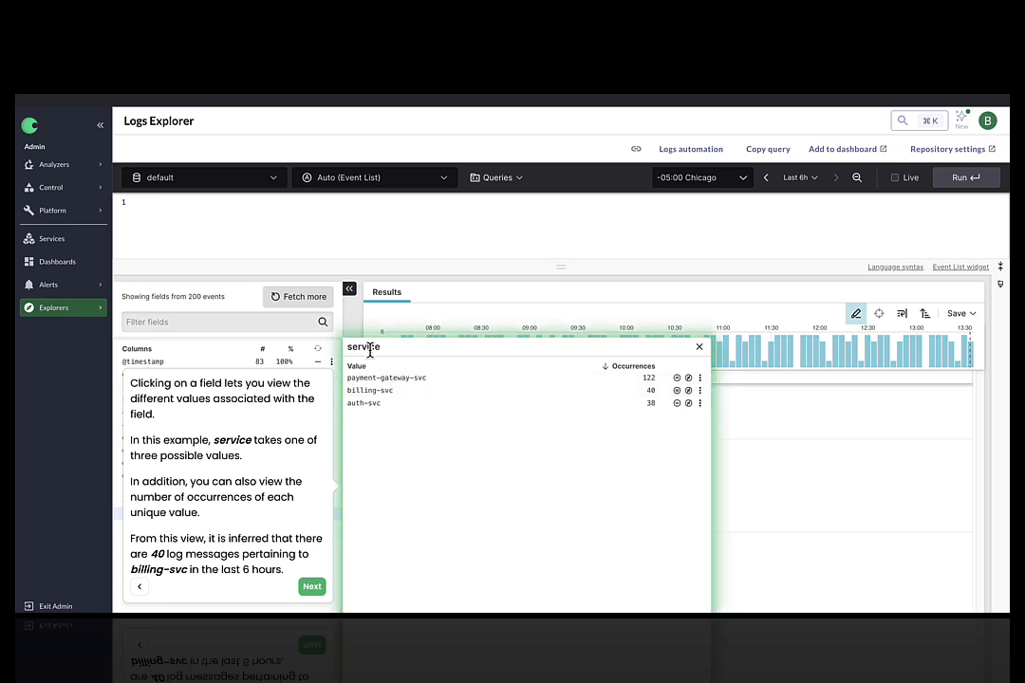
{"action": "double_click", "coordinate": [651, 390]}
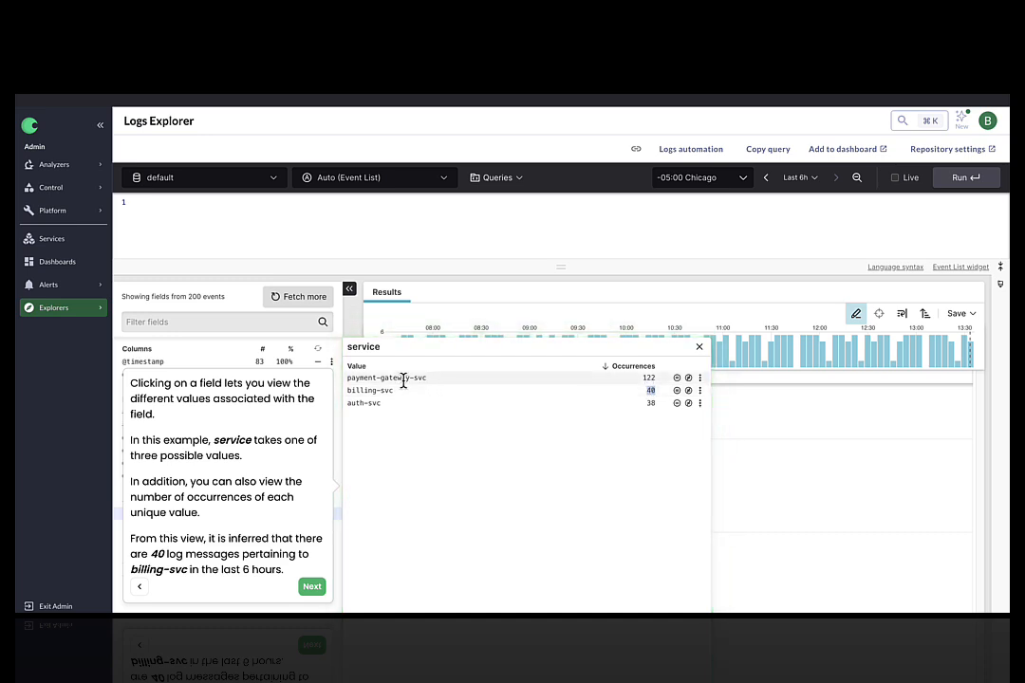
{"action": "left_click", "coordinate": [654, 377]}
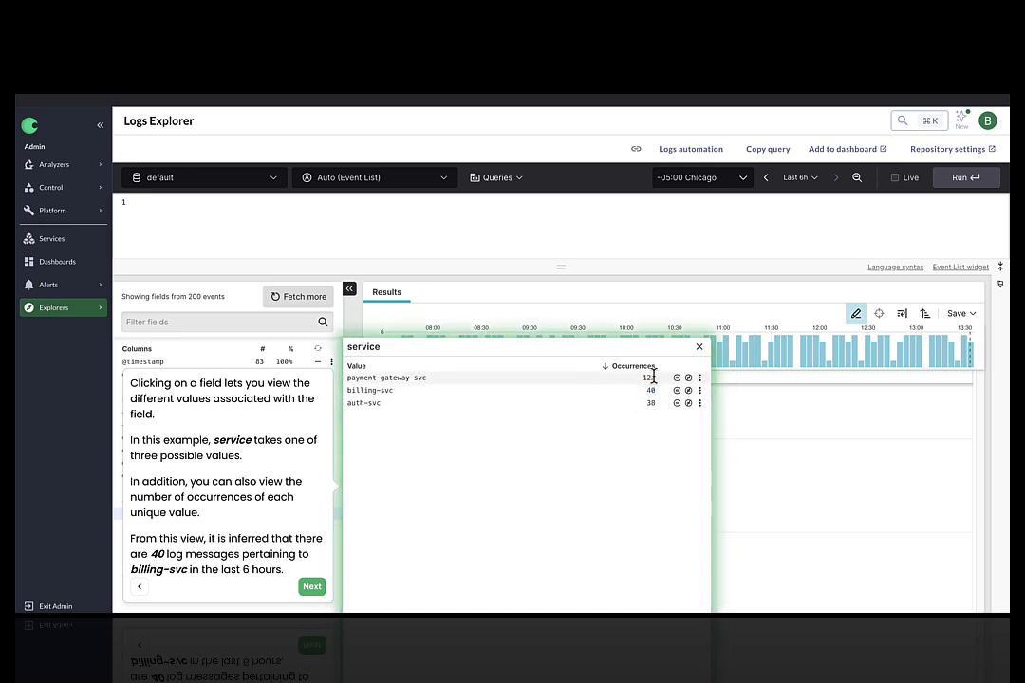
Open the severity field's values and examine their occurrence counts
{"action": "left_click", "coordinate": [312, 586]}
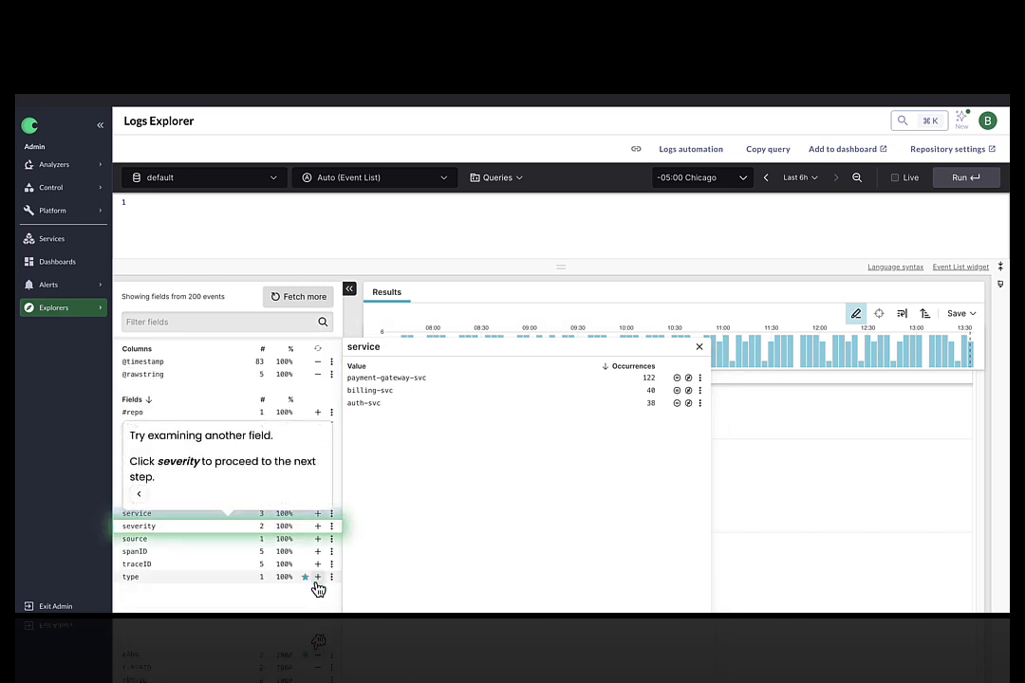
{"action": "left_click", "coordinate": [214, 529]}
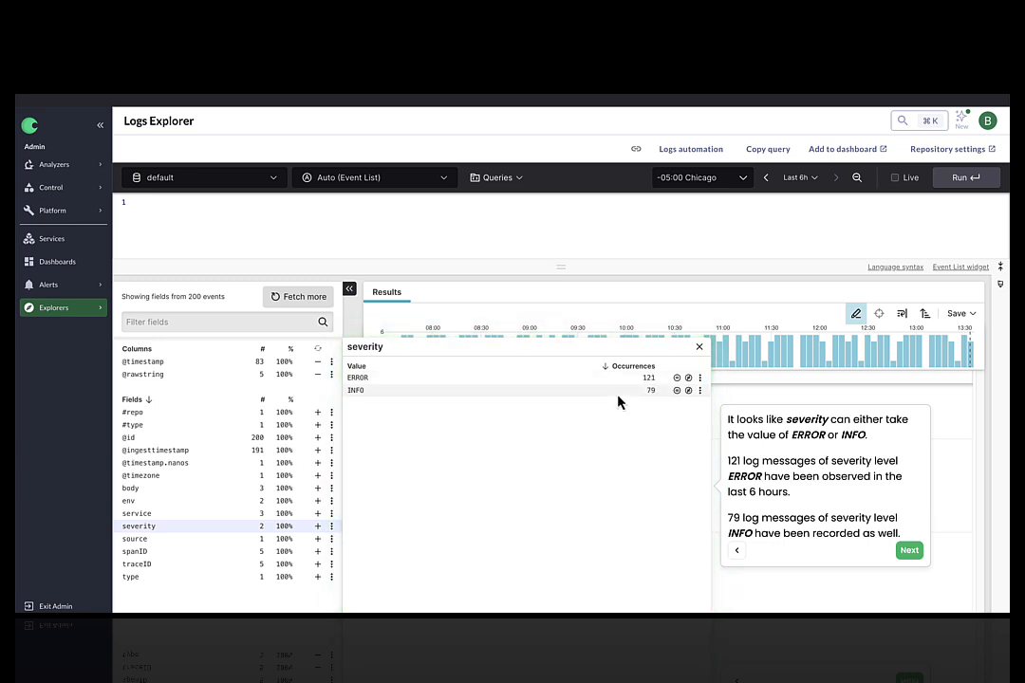
{"action": "left_click", "coordinate": [909, 551]}
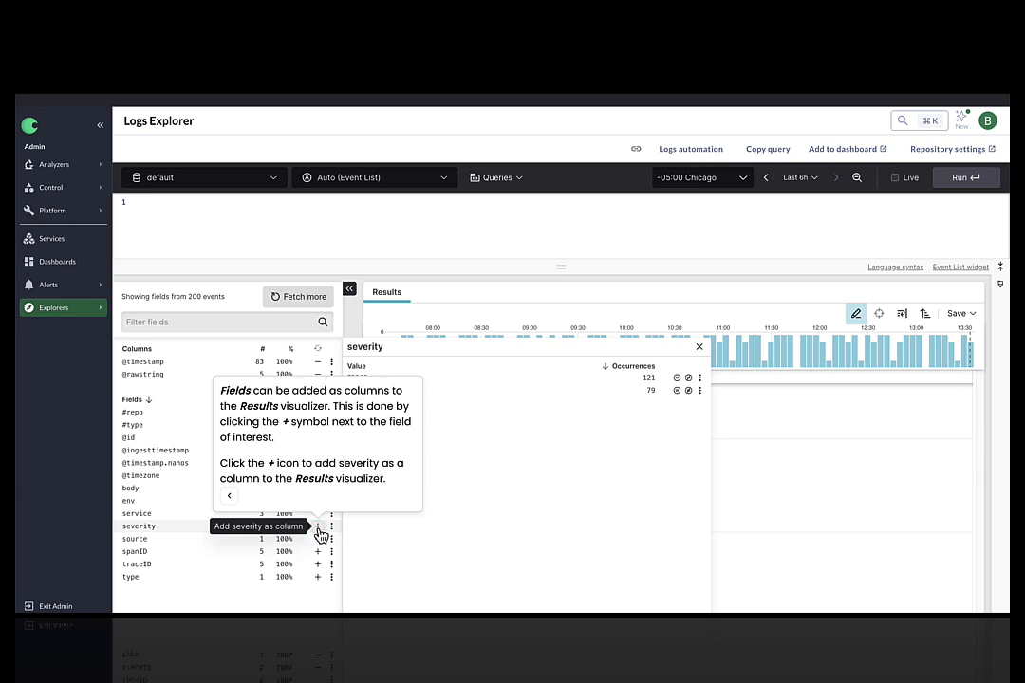
Add severity as a column to the Results visualizer
{"action": "left_click", "coordinate": [318, 527]}
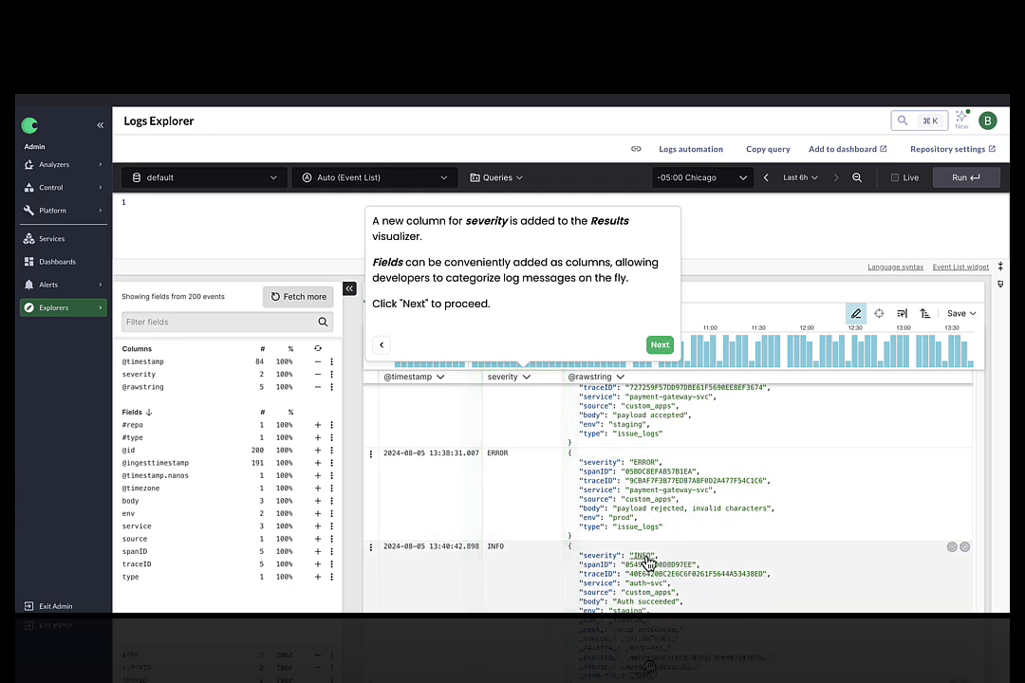
{"action": "left_click", "coordinate": [662, 346]}
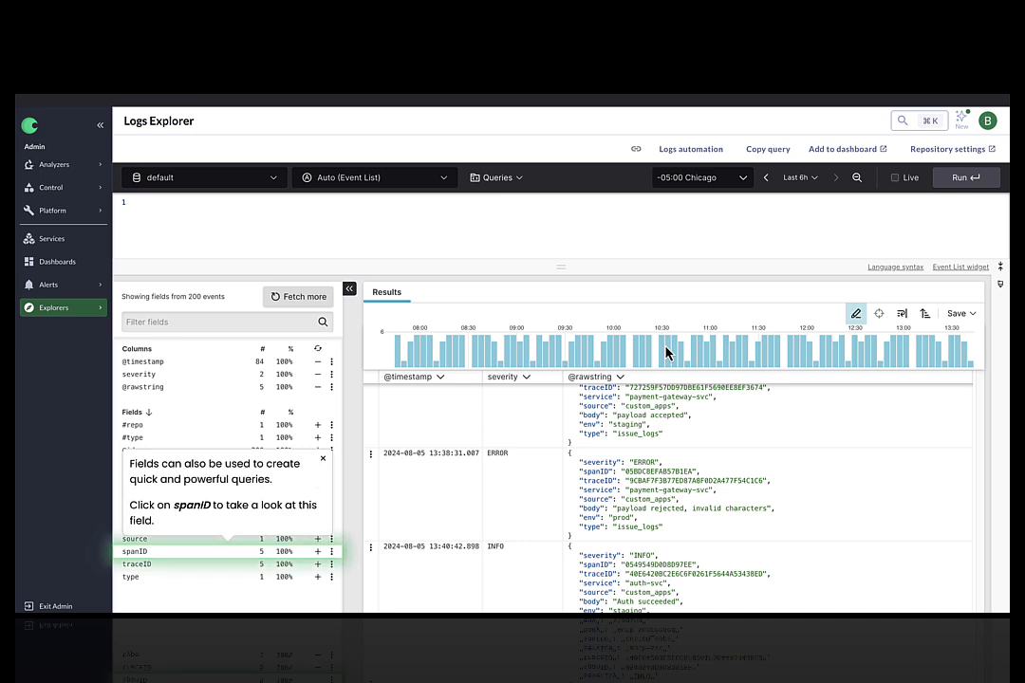
Open the spanID field's values and match the value 056D737075A7AFE2 in the query
{"action": "left_click", "coordinate": [249, 552]}
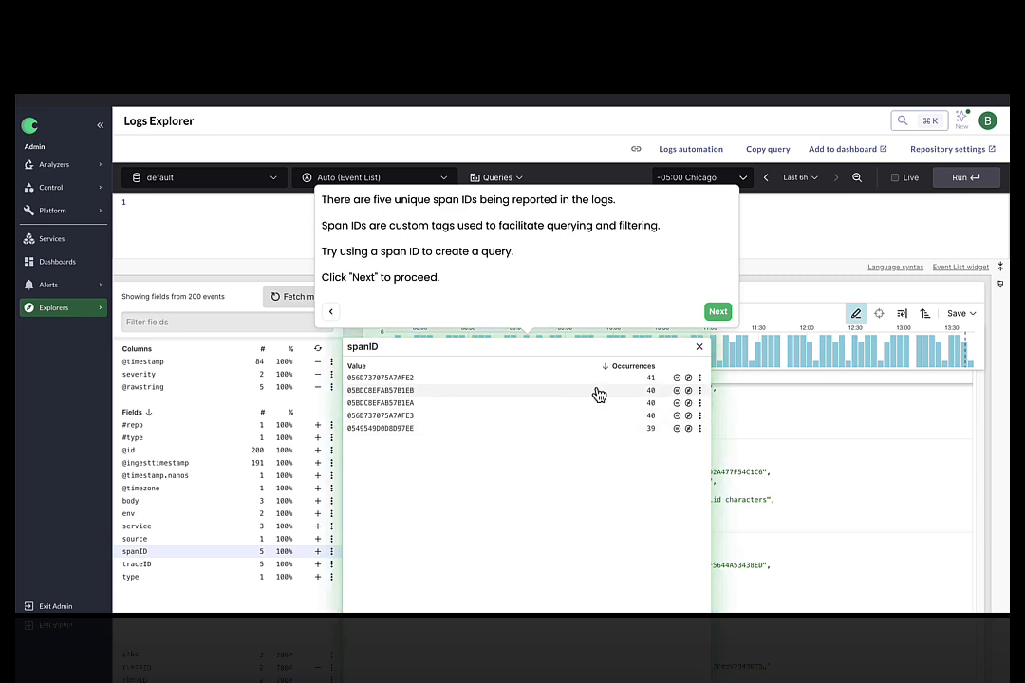
{"action": "left_click", "coordinate": [717, 313]}
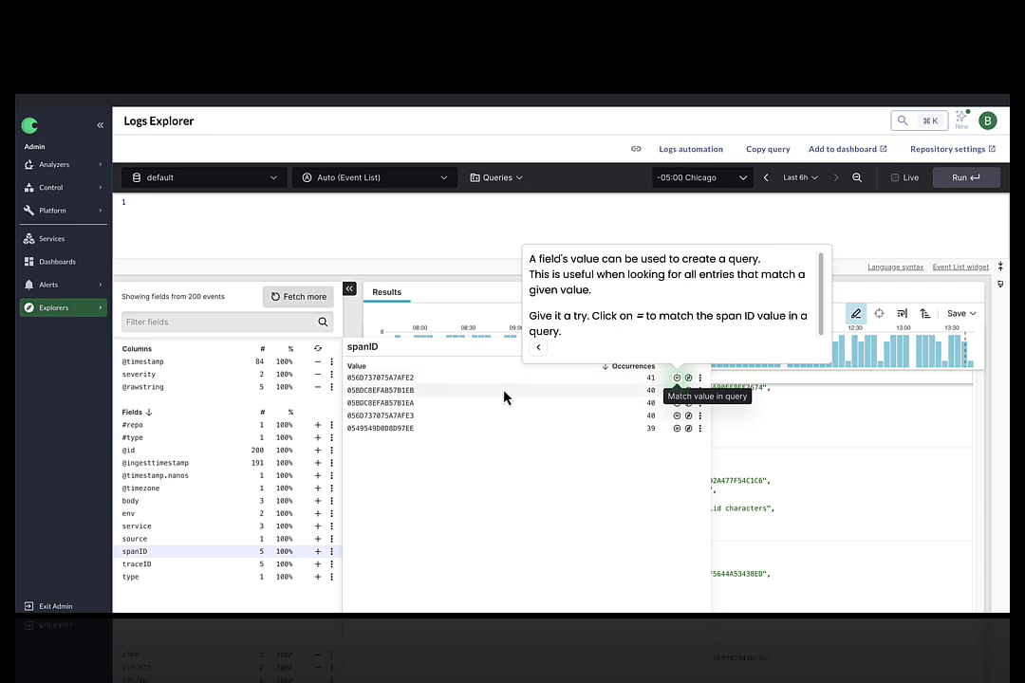
{"action": "left_click_drag", "start_coordinate": [414, 378], "coordinate": [353, 380]}
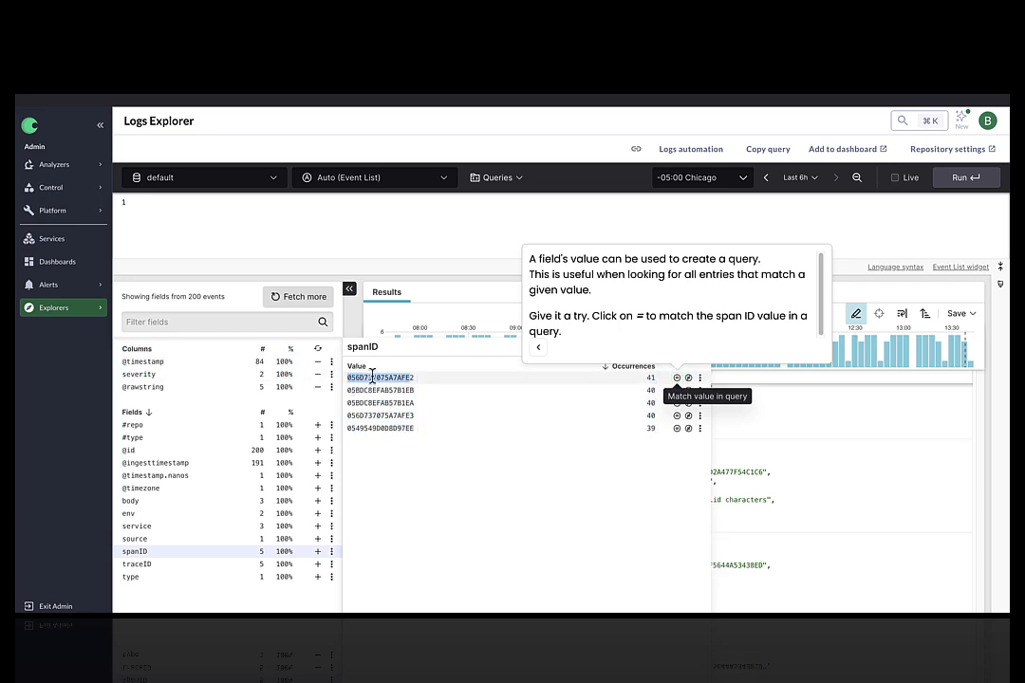
{"action": "left_click", "coordinate": [419, 383]}
{"action": "left_click", "coordinate": [677, 379]}
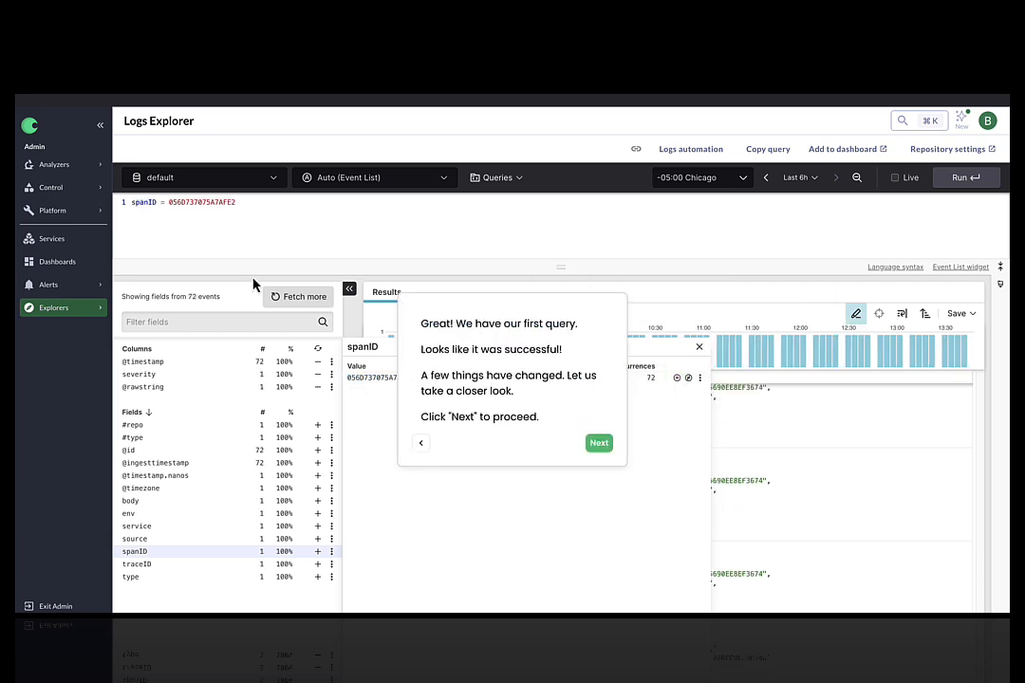
Step through the tour's explanations of the first query and its matching event count
{"action": "left_click", "coordinate": [601, 444]}
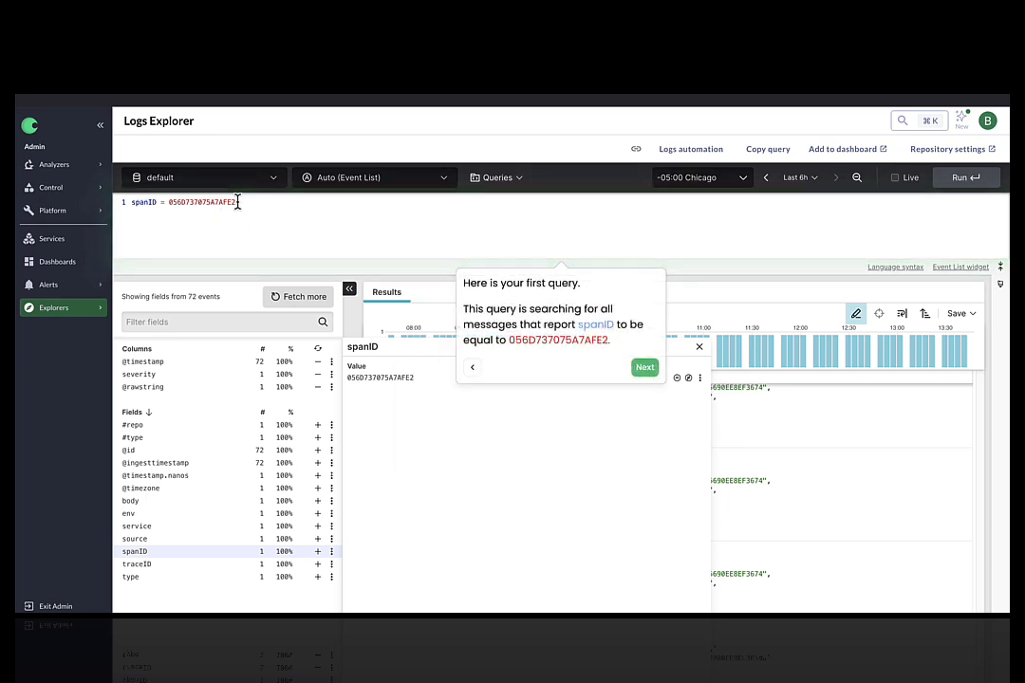
{"action": "left_click", "coordinate": [644, 368]}
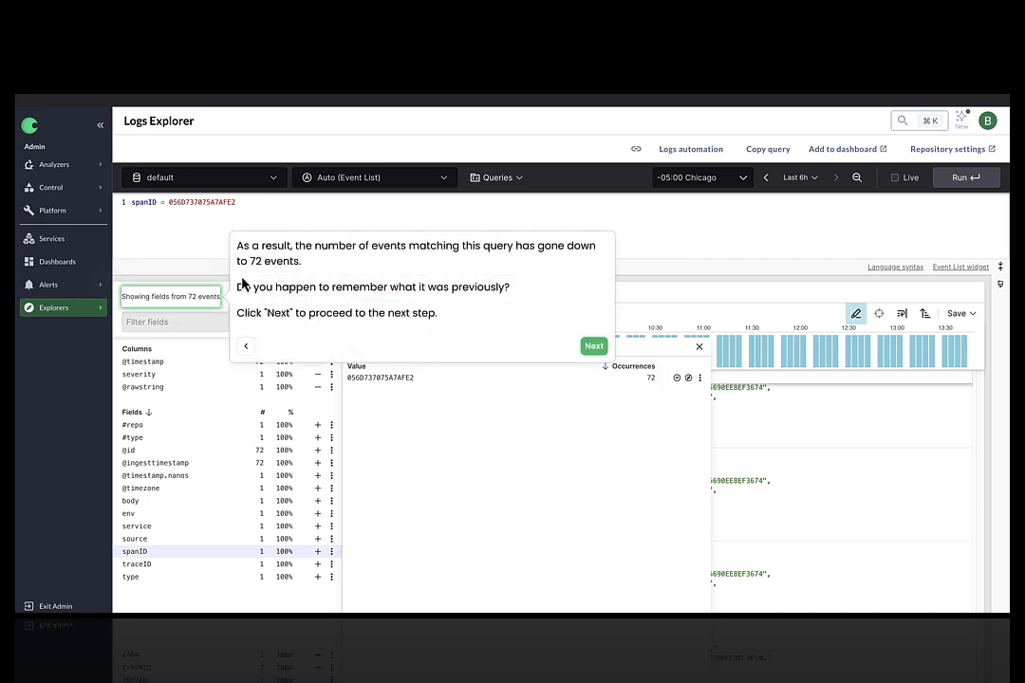
{"action": "triple_click", "coordinate": [189, 297]}
{"action": "left_click", "coordinate": [594, 346]}
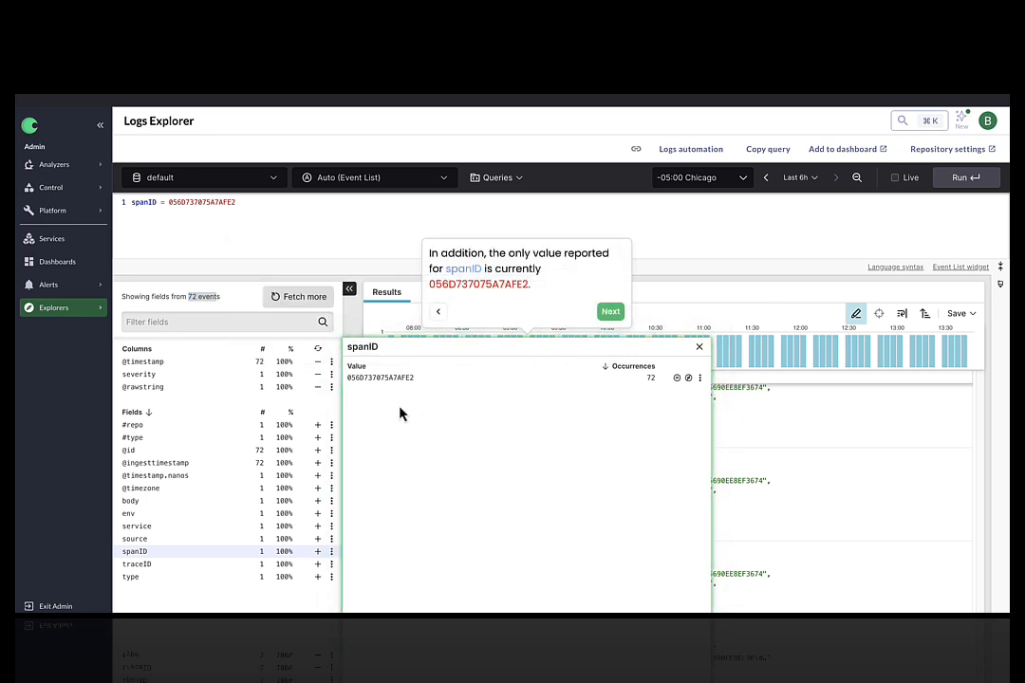
{"action": "left_click", "coordinate": [612, 314]}
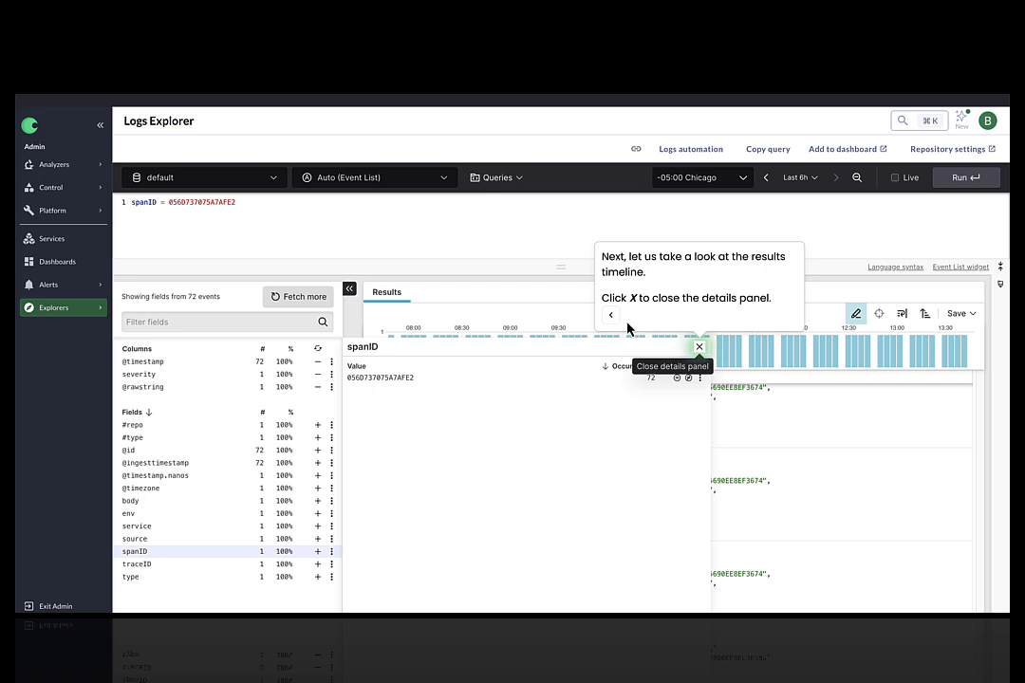
Close the spanID details panel and review the filtered timeline and log messages
{"action": "left_click", "coordinate": [699, 352]}
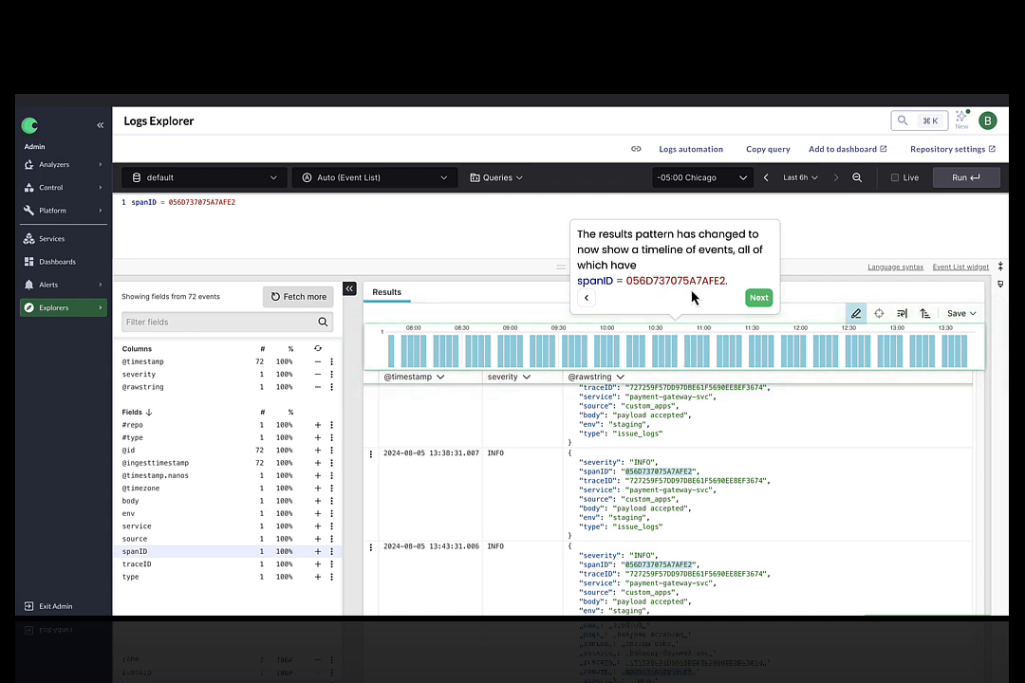
{"action": "left_click", "coordinate": [758, 300]}
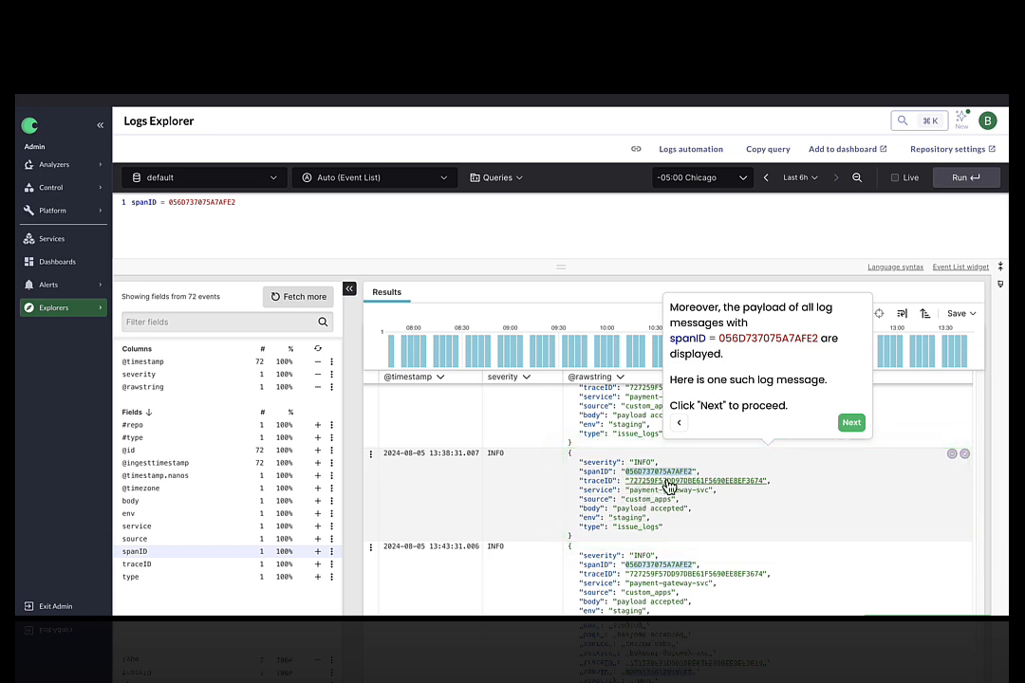
{"action": "left_click", "coordinate": [857, 429]}
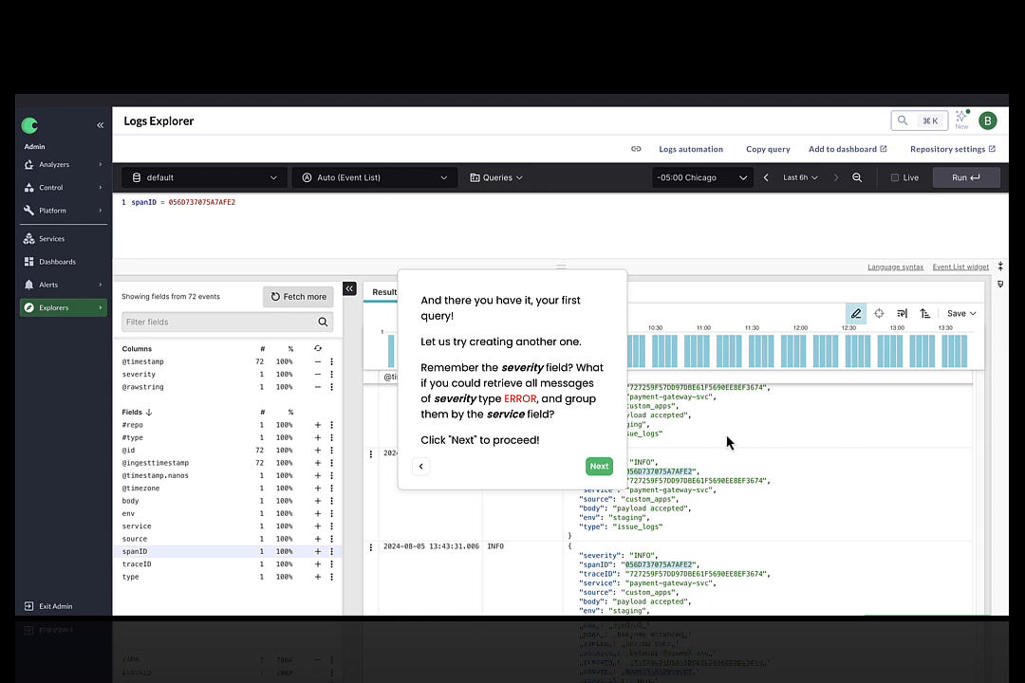
Run the second query severity="ERROR" | groupBy([service])
{"action": "left_click", "coordinate": [600, 469]}
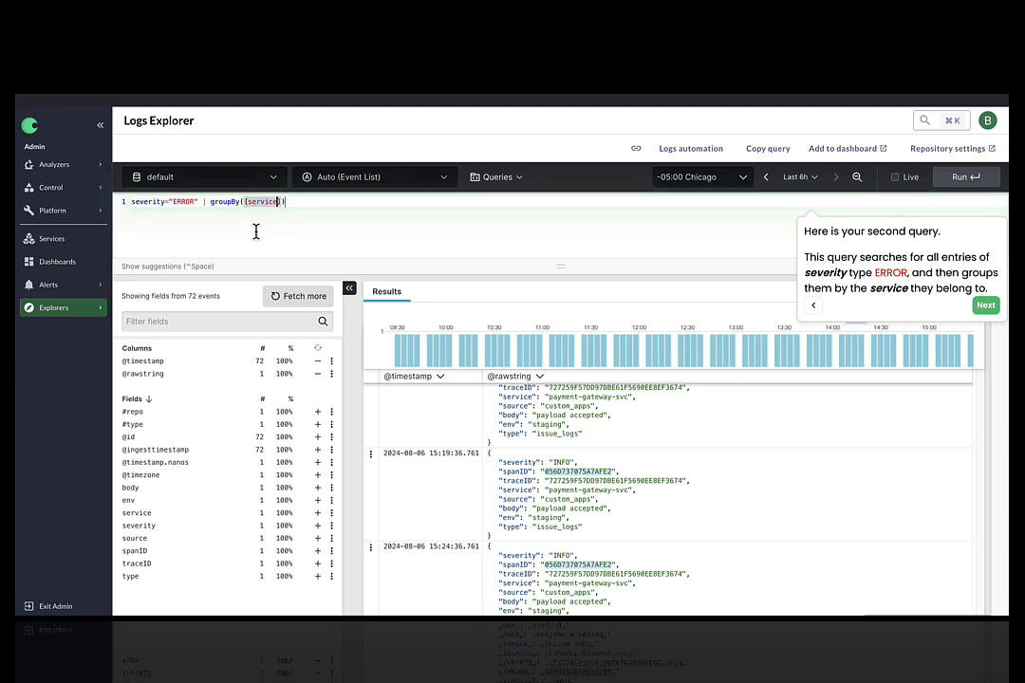
{"action": "left_click", "coordinate": [987, 307]}
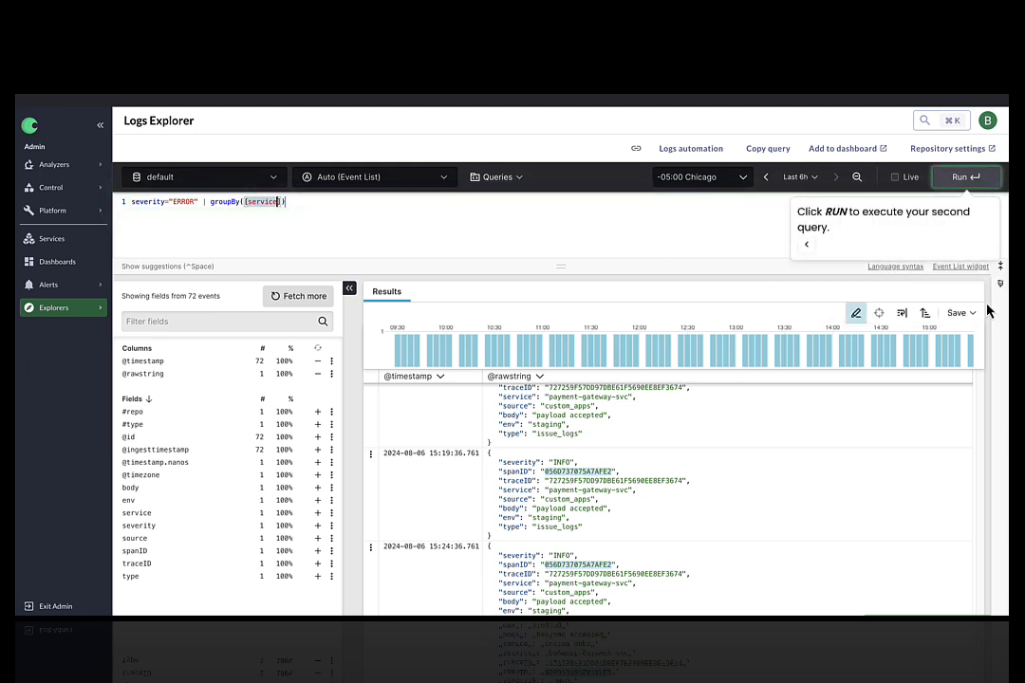
{"action": "left_click", "coordinate": [964, 177]}
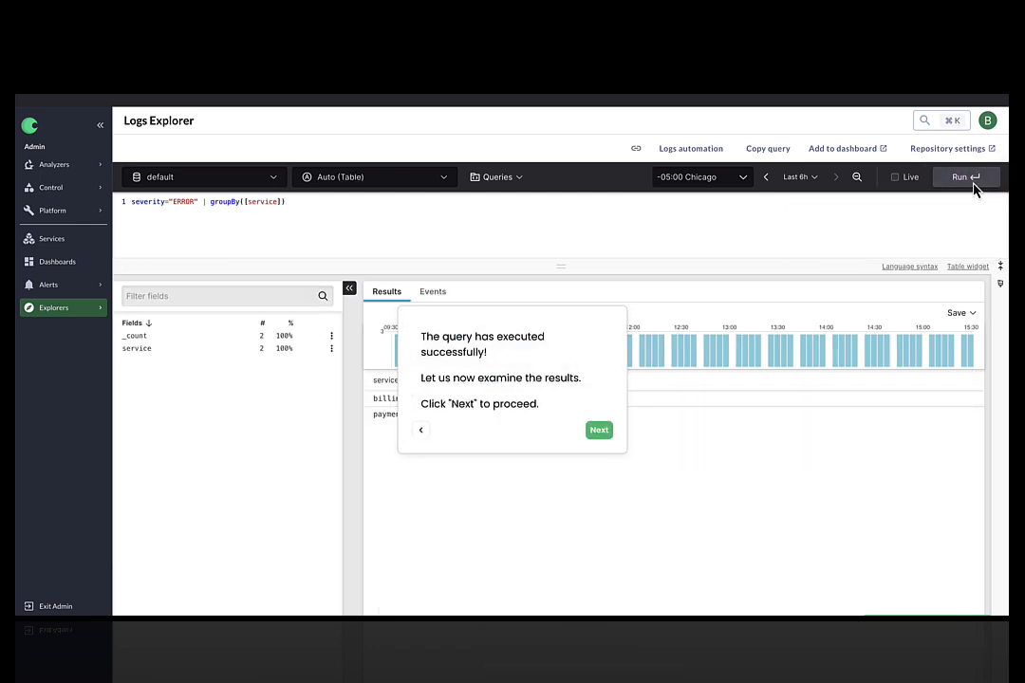
Examine the grouped ERROR counts for each service in the results table
{"action": "left_click", "coordinate": [600, 432]}
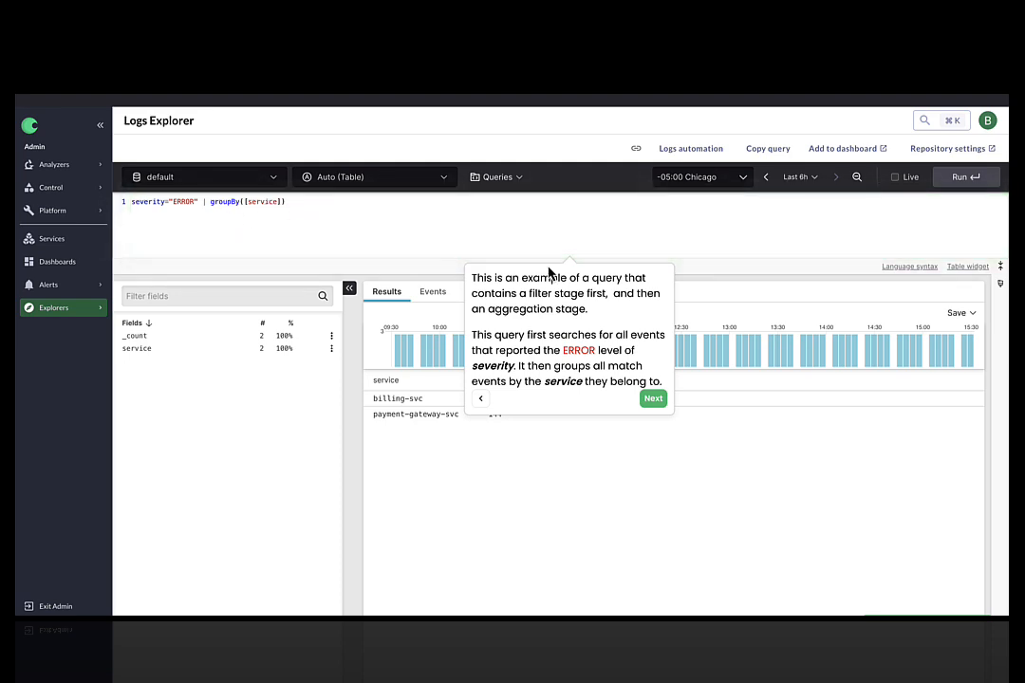
{"action": "left_click", "coordinate": [654, 399]}
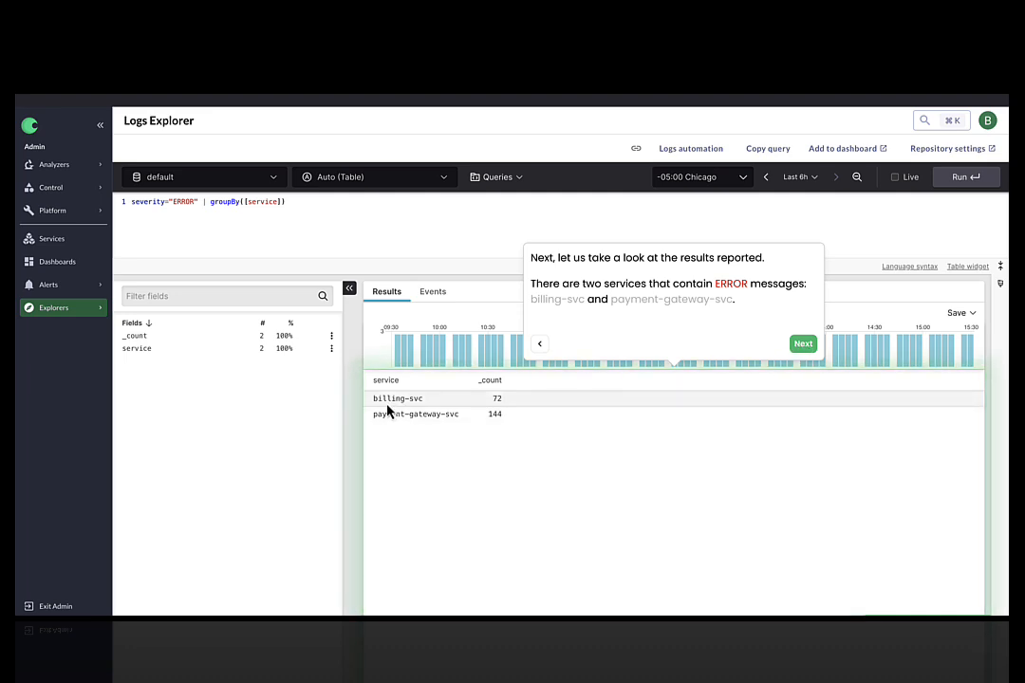
{"action": "left_click_drag", "start_coordinate": [374, 399], "coordinate": [430, 408]}
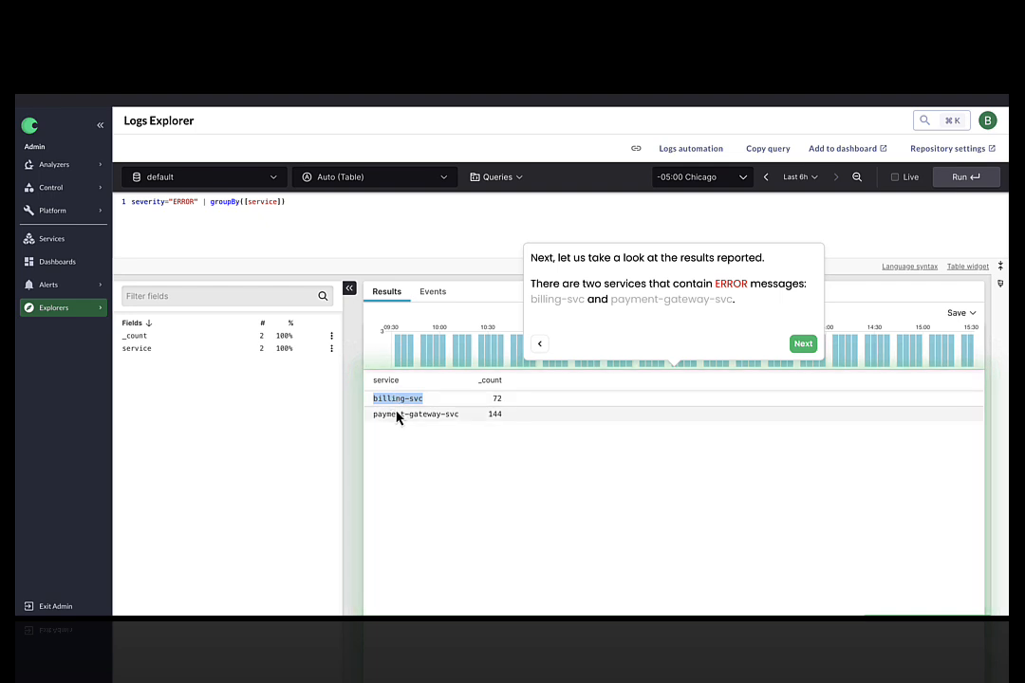
{"action": "left_click", "coordinate": [396, 411]}
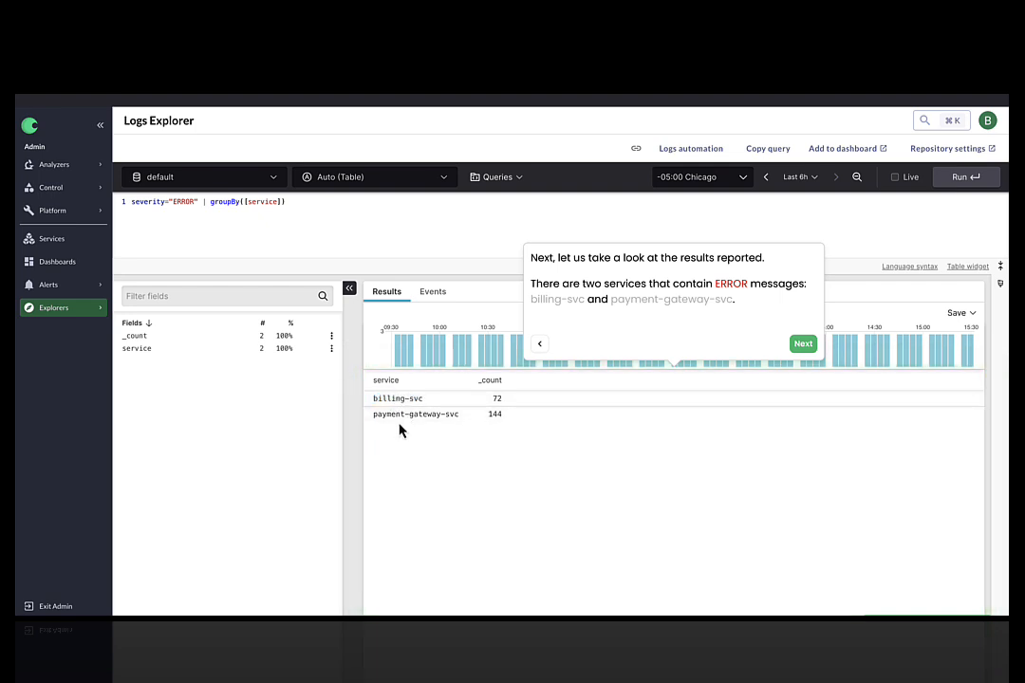
{"action": "double_click", "coordinate": [496, 402]}
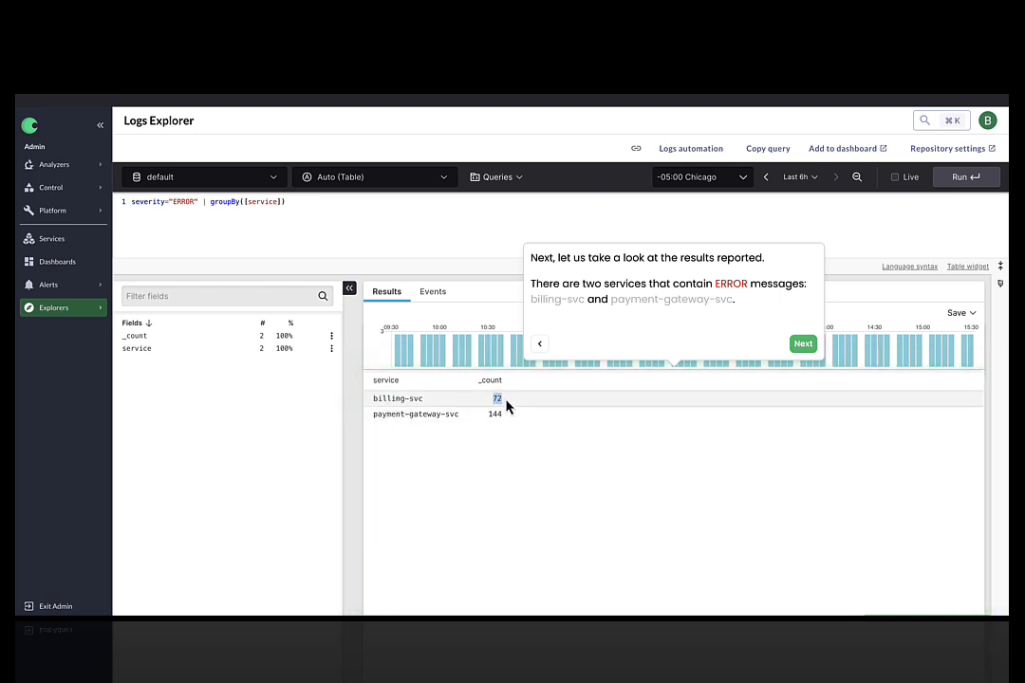
{"action": "left_click_drag", "start_coordinate": [427, 402], "coordinate": [375, 399]}
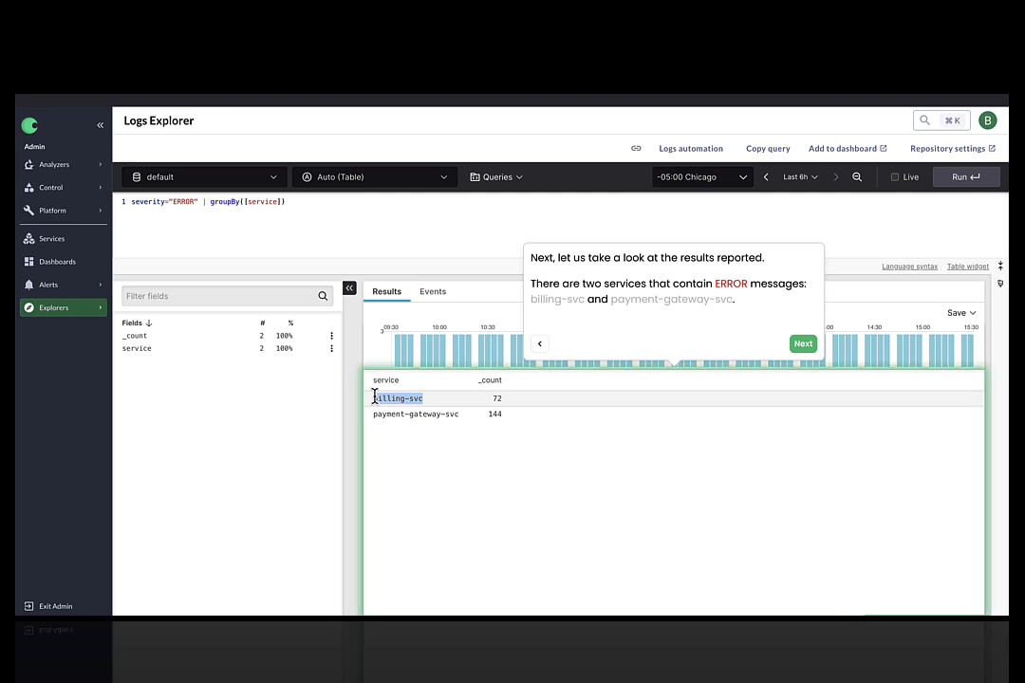
{"action": "left_click", "coordinate": [488, 419]}
{"action": "double_click", "coordinate": [491, 418]}
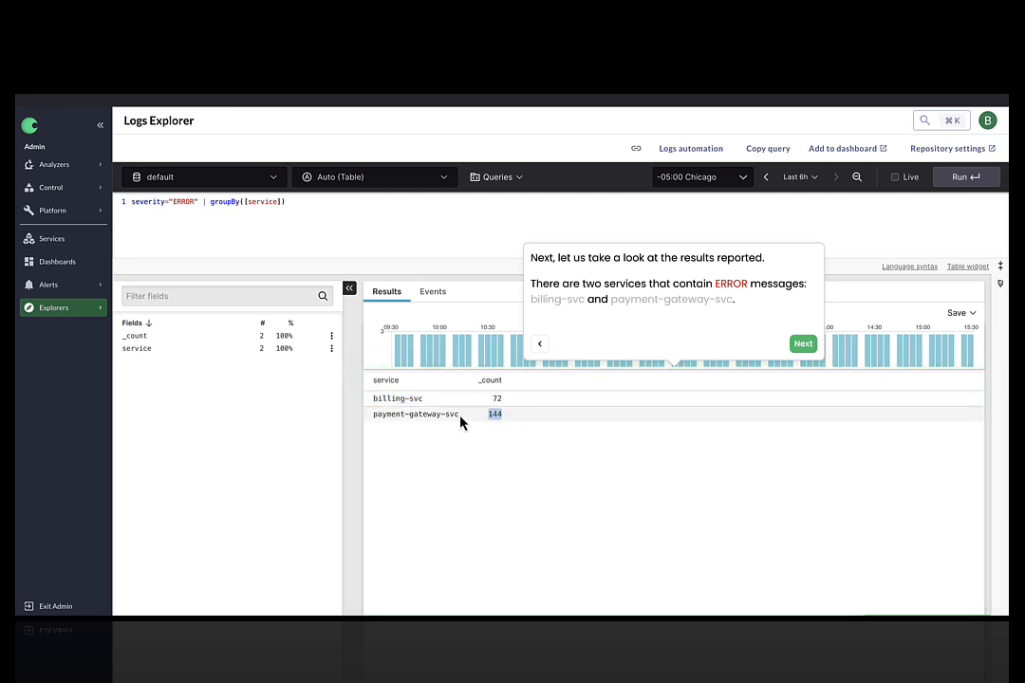
Step through the tour's explanations of each service's ERROR count
{"action": "left_click", "coordinate": [806, 345]}
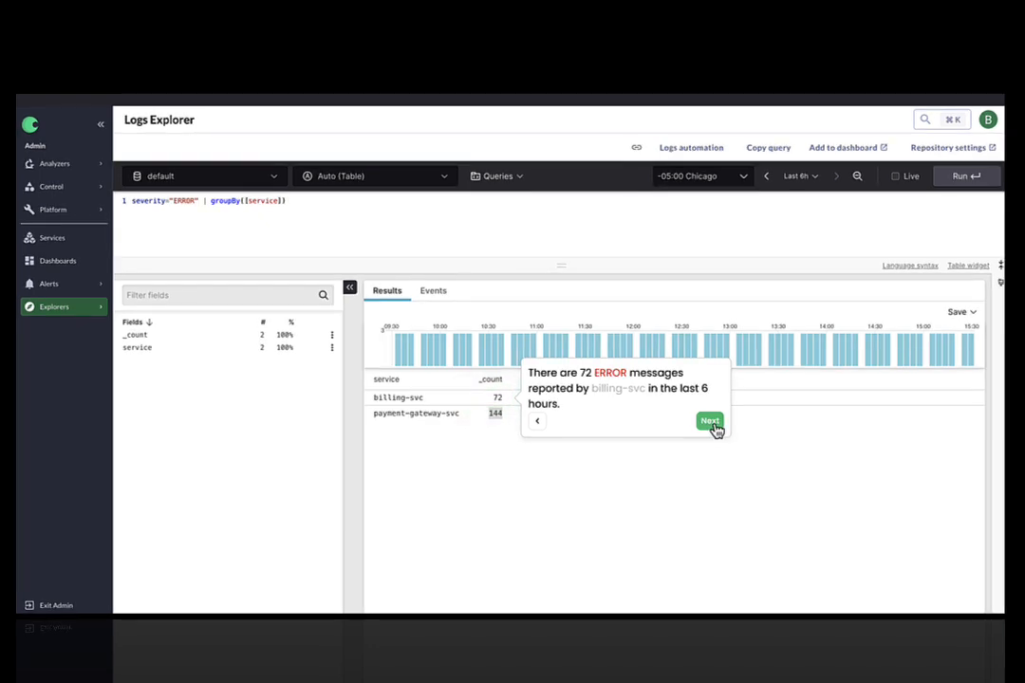
{"action": "left_click", "coordinate": [712, 425]}
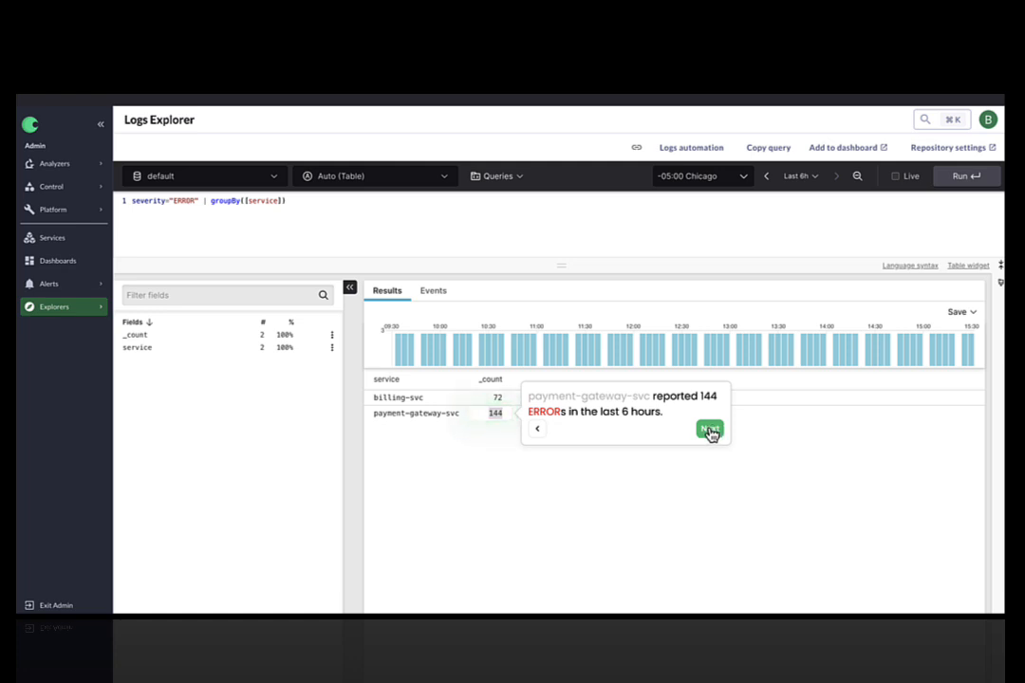
{"action": "left_click", "coordinate": [709, 430]}
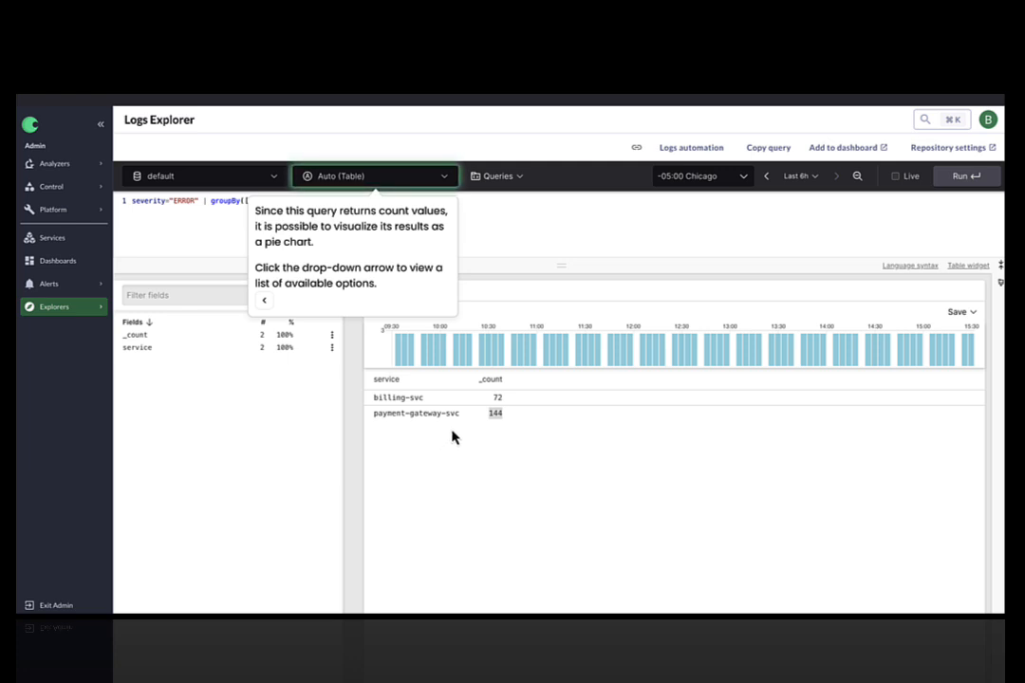
Change the results visualization to Pie Chart
{"action": "left_click", "coordinate": [447, 180]}
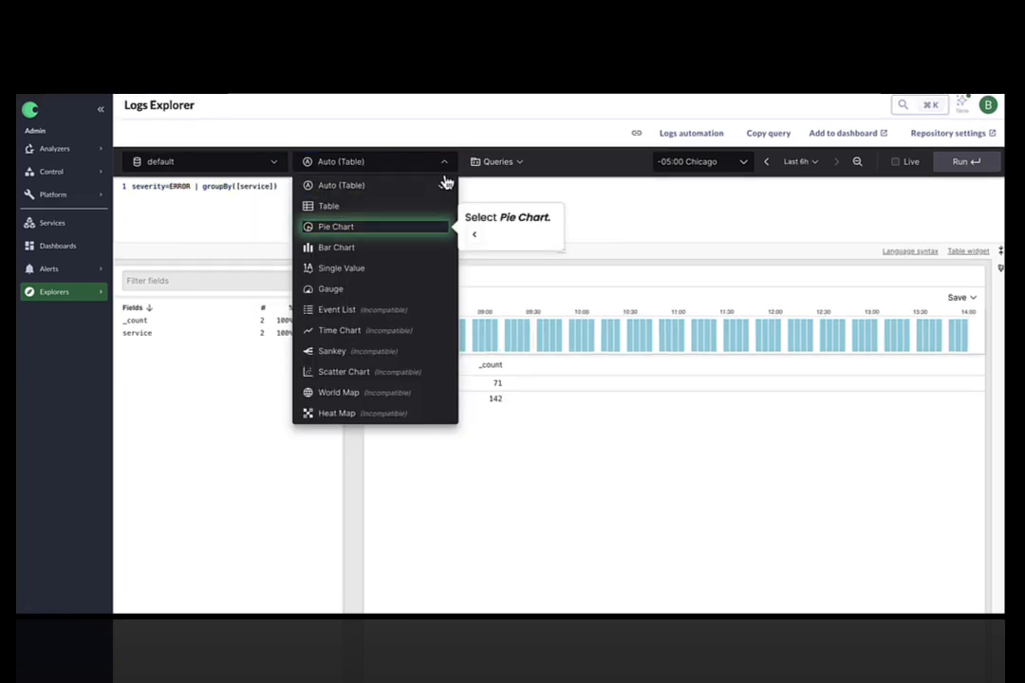
{"action": "left_click", "coordinate": [338, 228]}
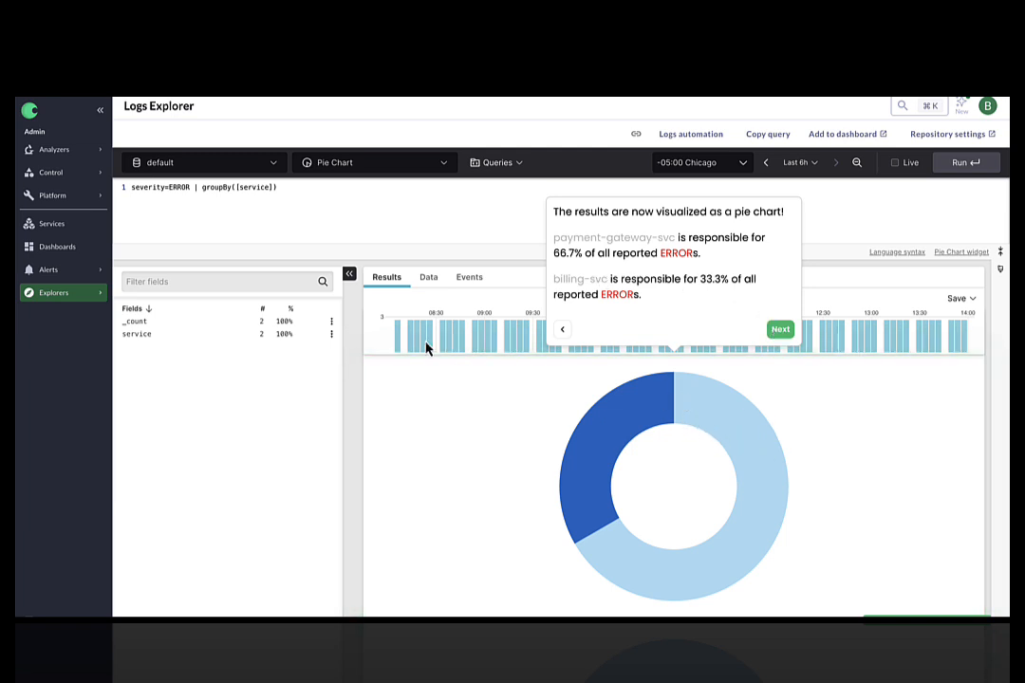
{"action": "left_click", "coordinate": [780, 330]}
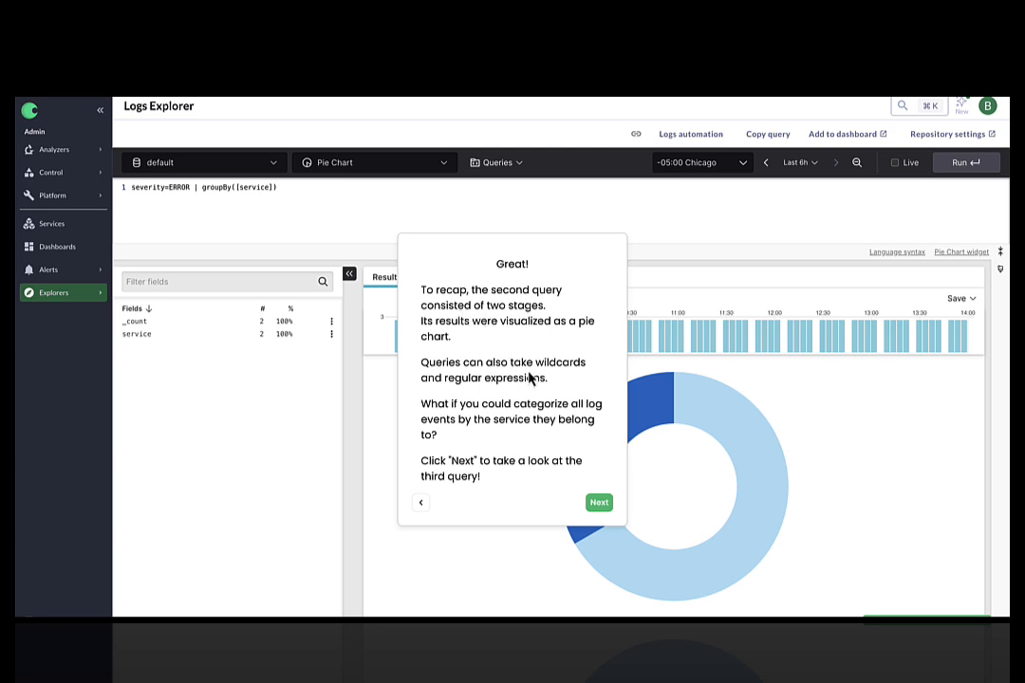
Run the third query * | groupBy([service])
{"action": "left_click", "coordinate": [604, 512]}
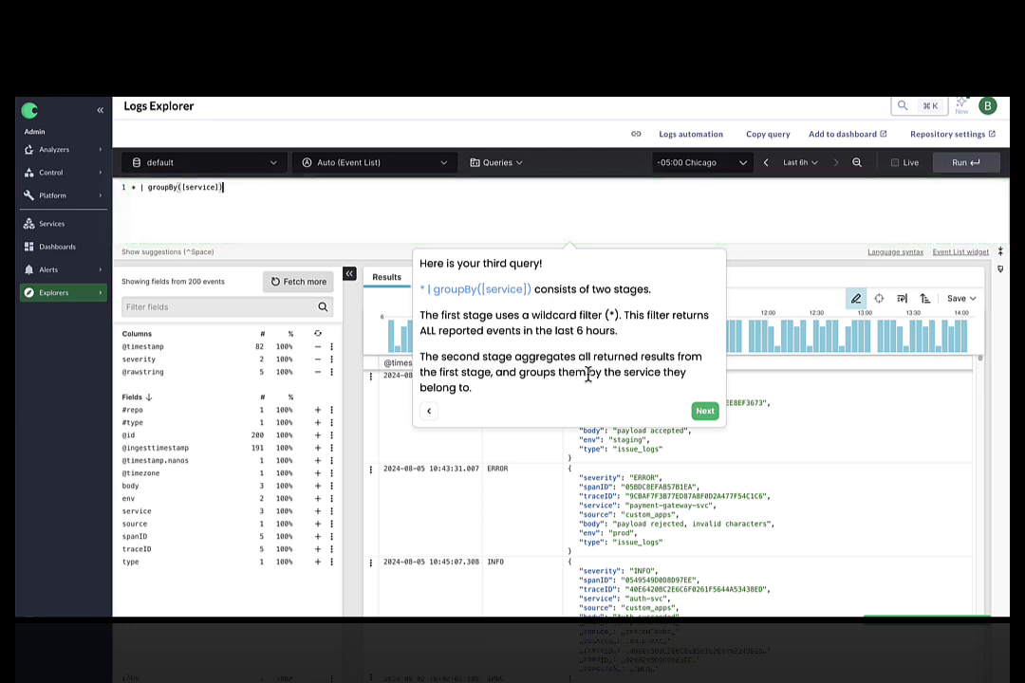
{"action": "left_click", "coordinate": [705, 412]}
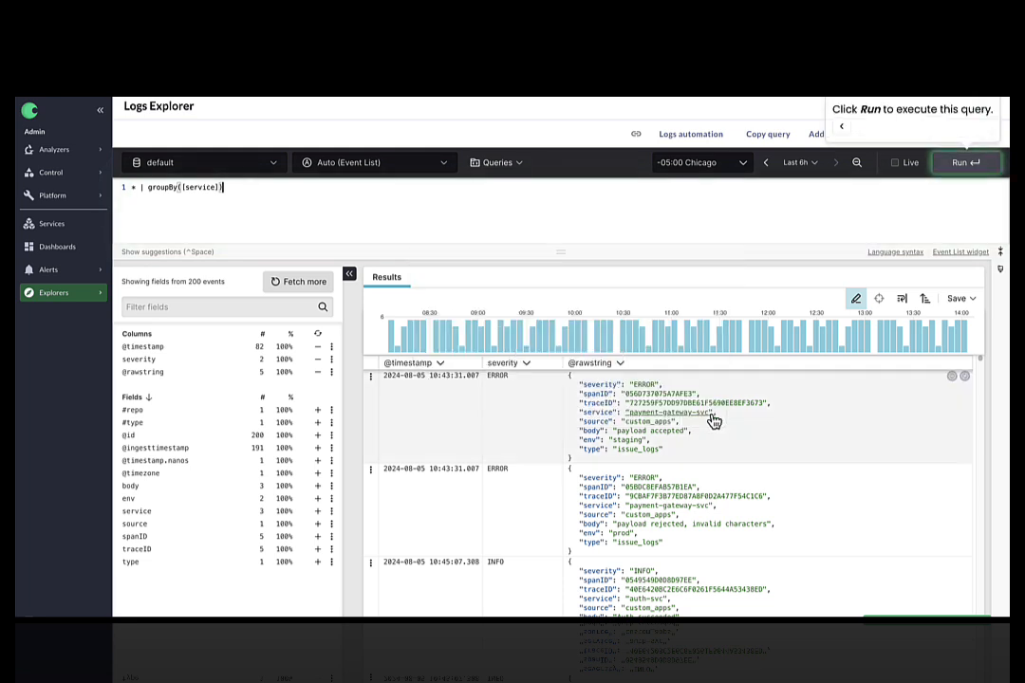
{"action": "left_click", "coordinate": [967, 163]}
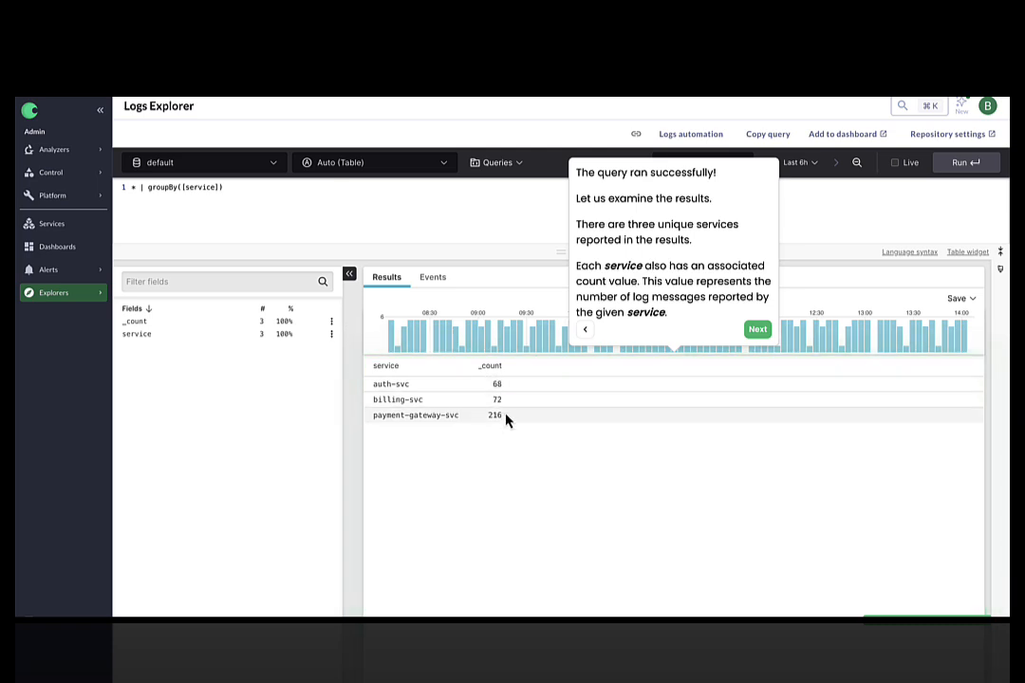
Change the results visualization to Bar Chart
{"action": "left_click", "coordinate": [757, 329]}
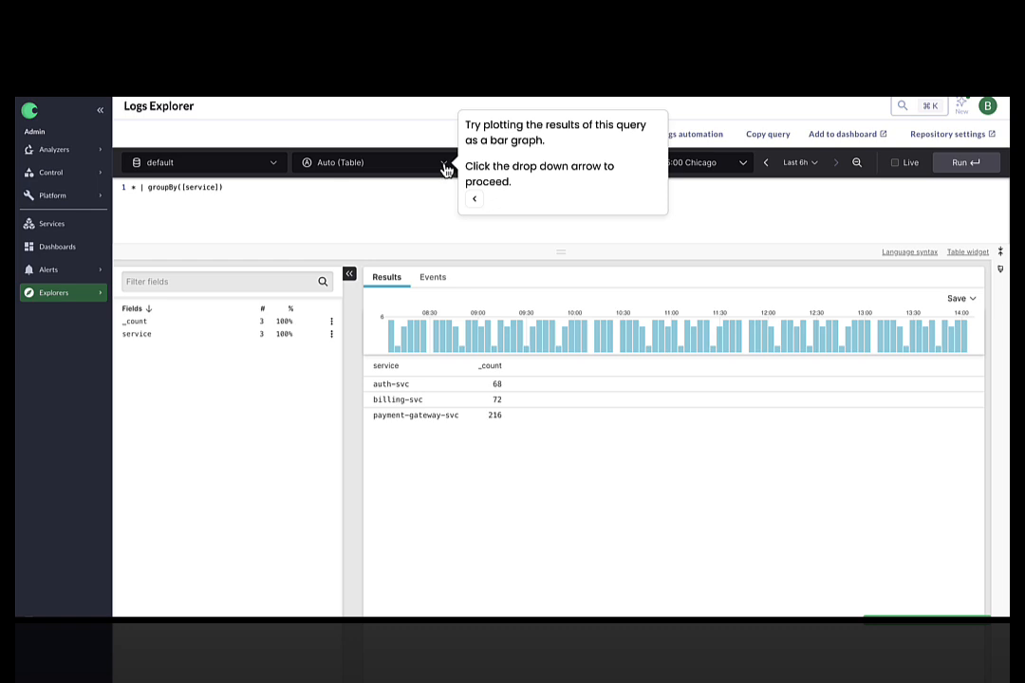
{"action": "left_click", "coordinate": [445, 165]}
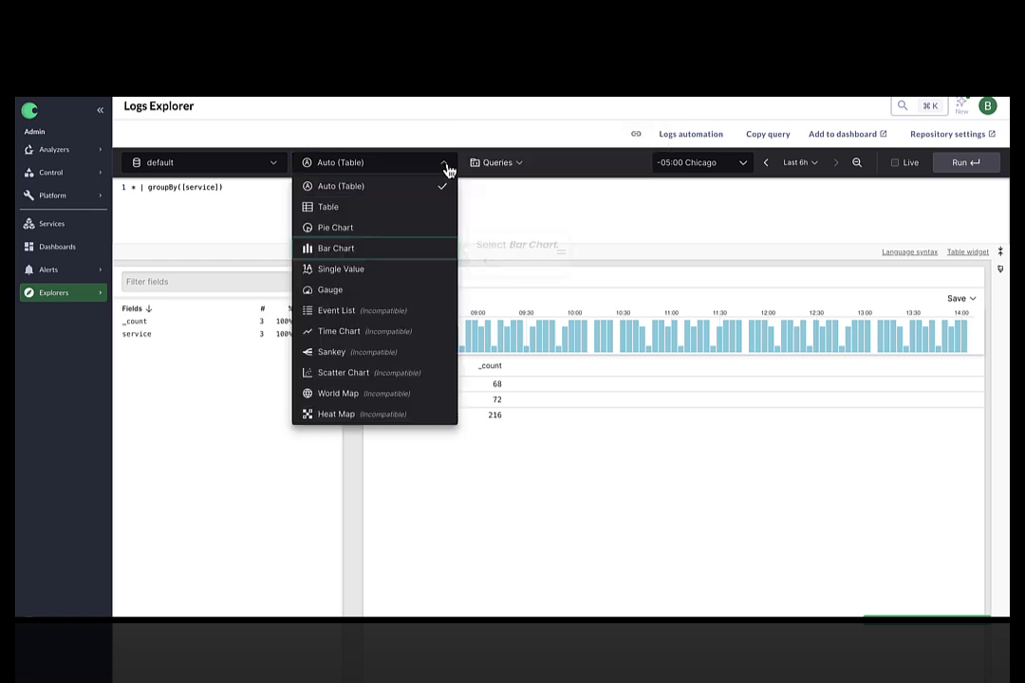
{"action": "left_click", "coordinate": [350, 253]}
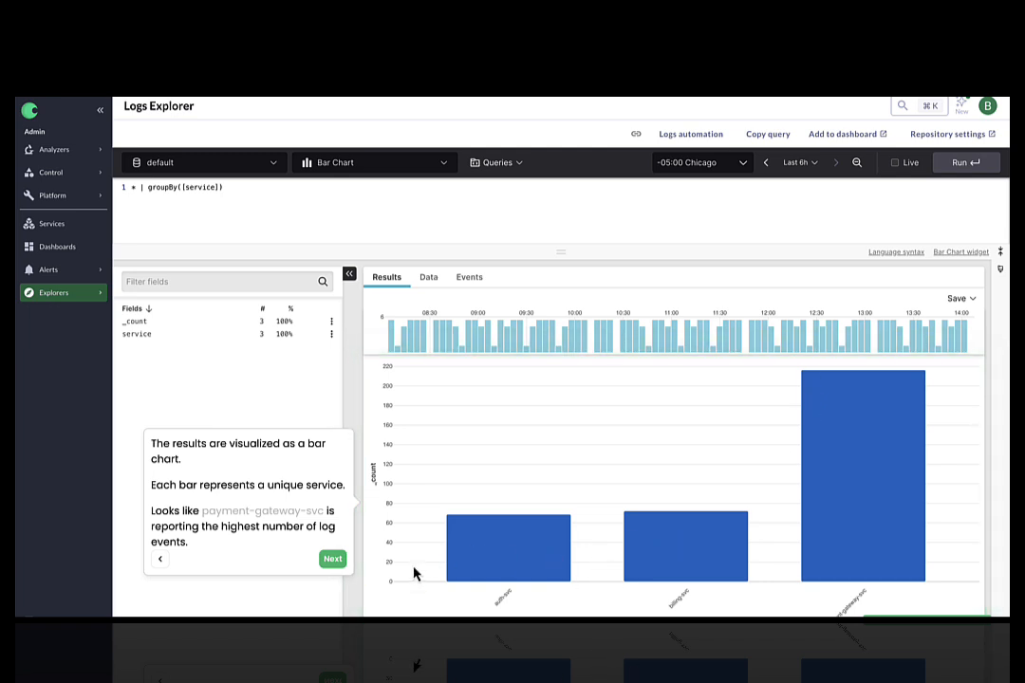
Advance past the bar chart and dashboard explanations and open Logs automation
{"action": "left_click", "coordinate": [333, 564]}
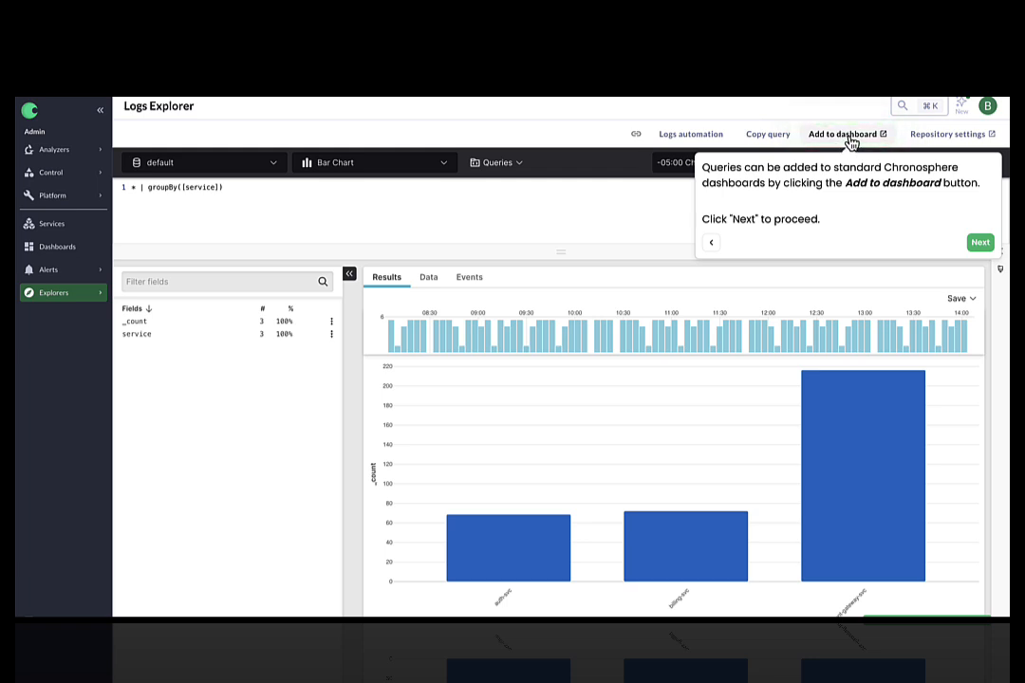
{"action": "left_click", "coordinate": [985, 245]}
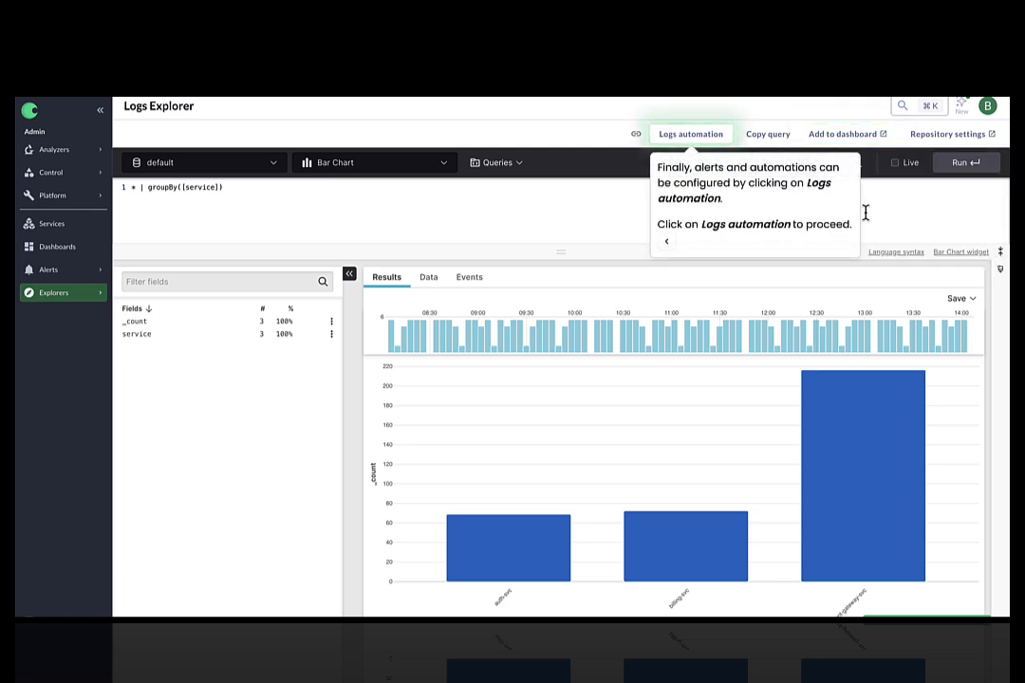
{"action": "left_click", "coordinate": [694, 139]}
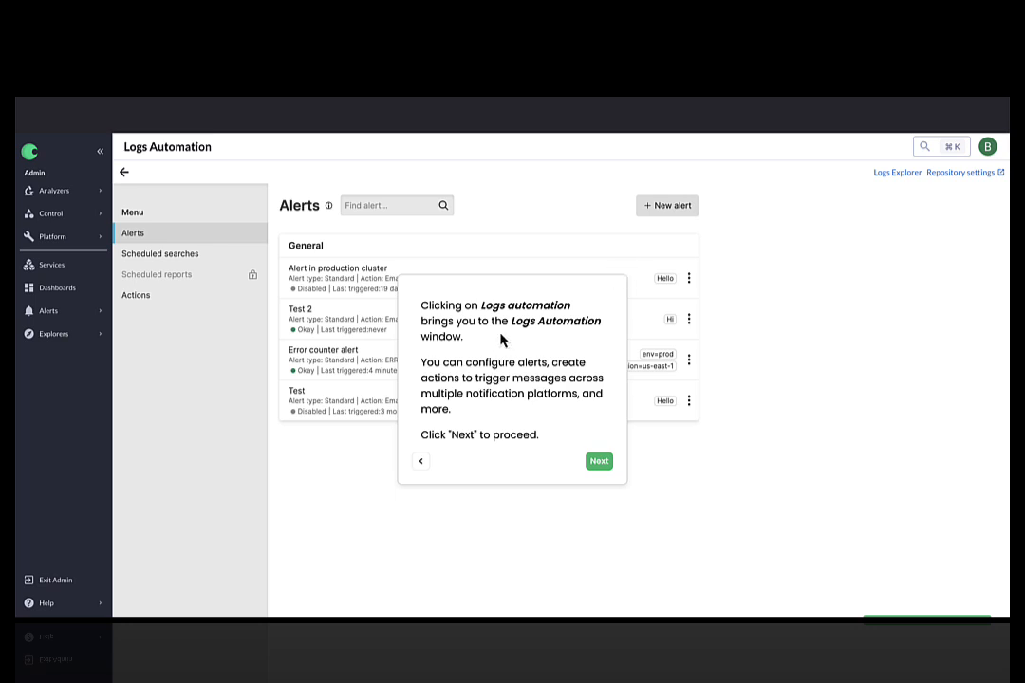
Open the Error counter alert from the Alerts list
{"action": "left_click", "coordinate": [600, 462]}
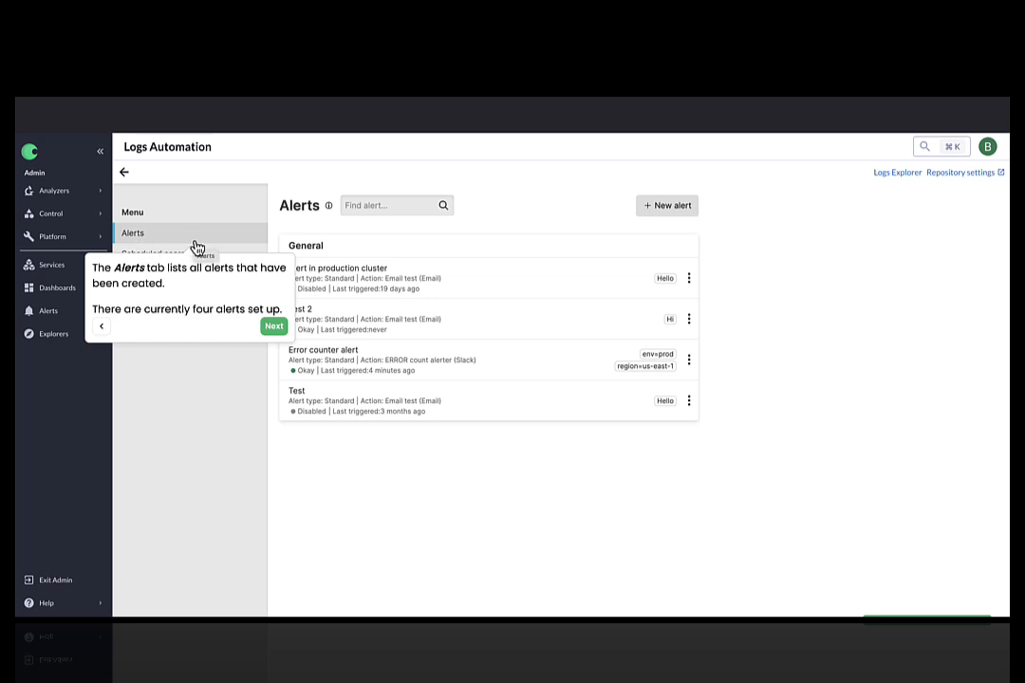
{"action": "left_click", "coordinate": [277, 332]}
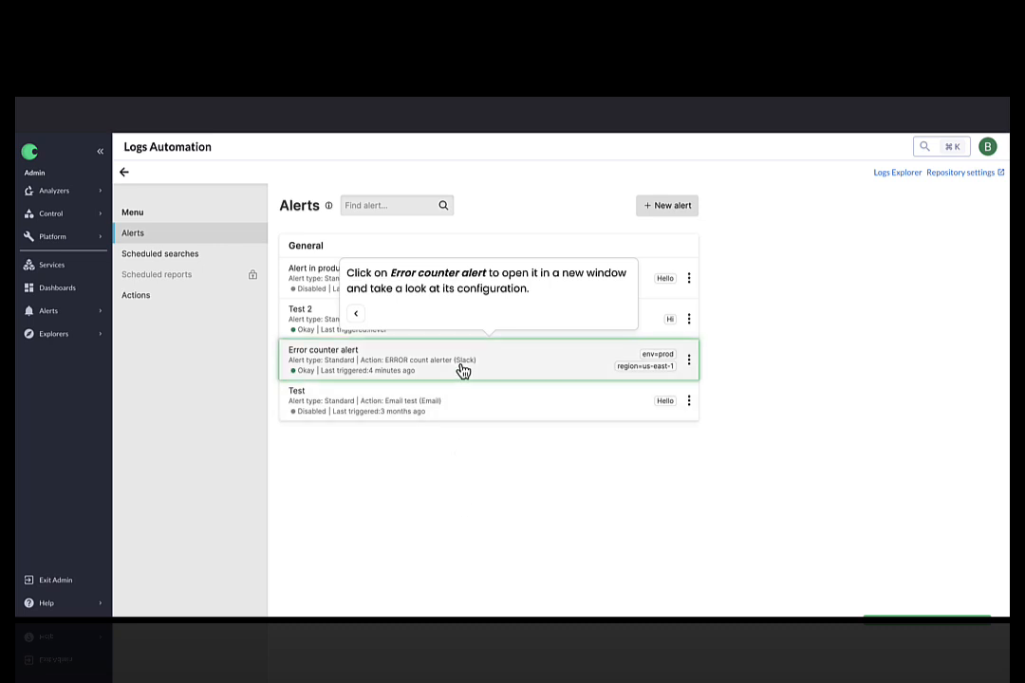
{"action": "left_click", "coordinate": [401, 358]}
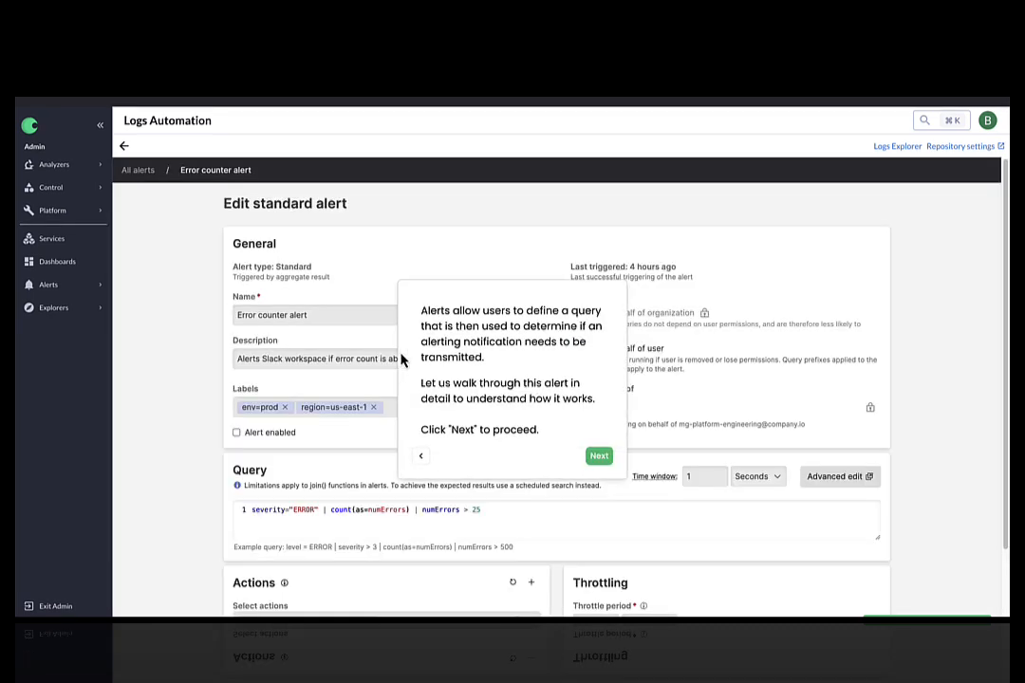
Step through the tour's explanations of the alert's name, description and query
{"action": "left_click", "coordinate": [600, 458]}
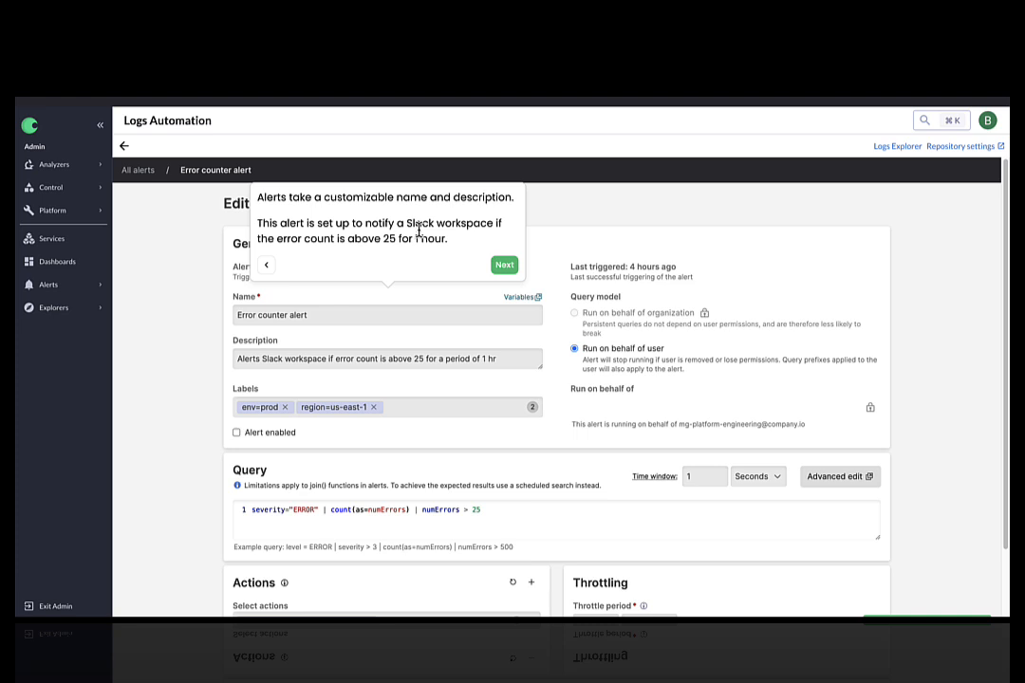
{"action": "left_click", "coordinate": [505, 266]}
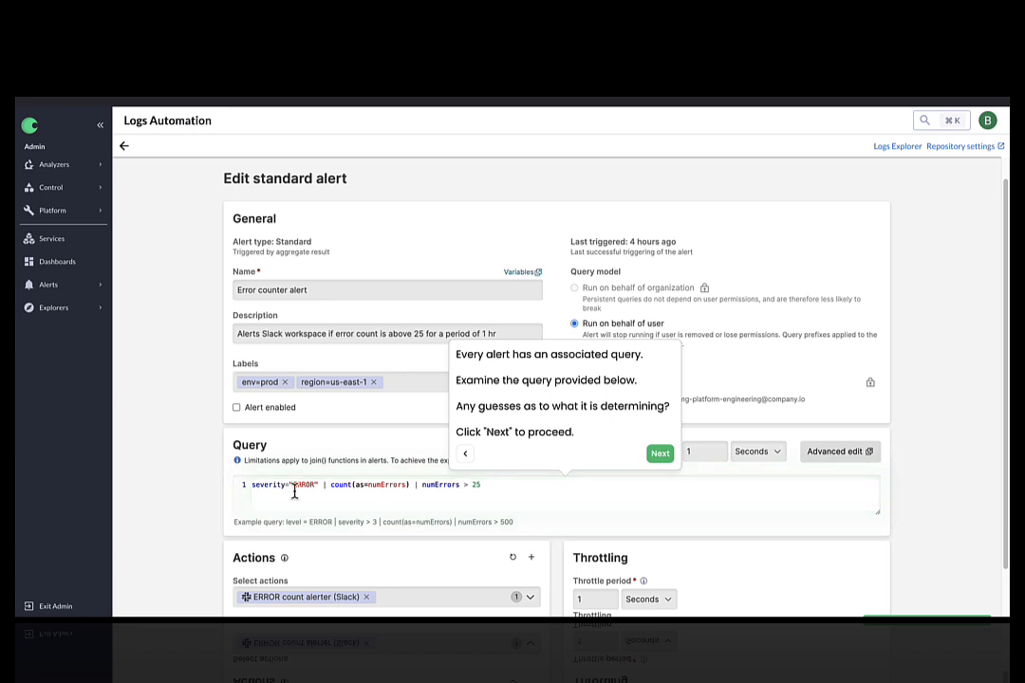
{"action": "scroll", "coordinate": [296, 497], "scroll_direction": "down", "scroll_amount": 1}
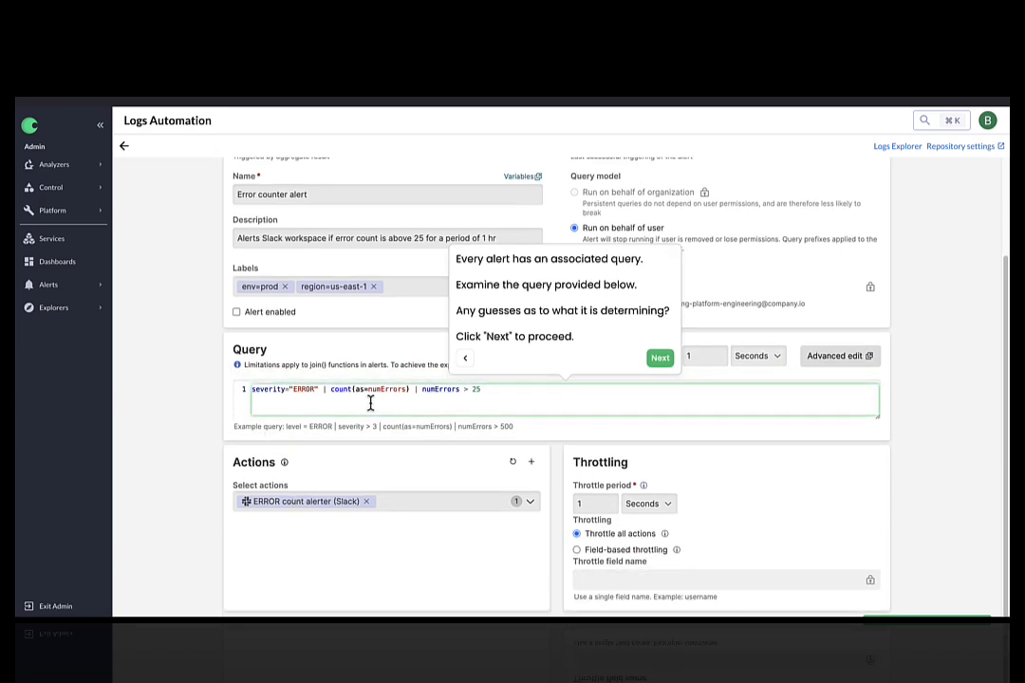
{"action": "left_click", "coordinate": [660, 360]}
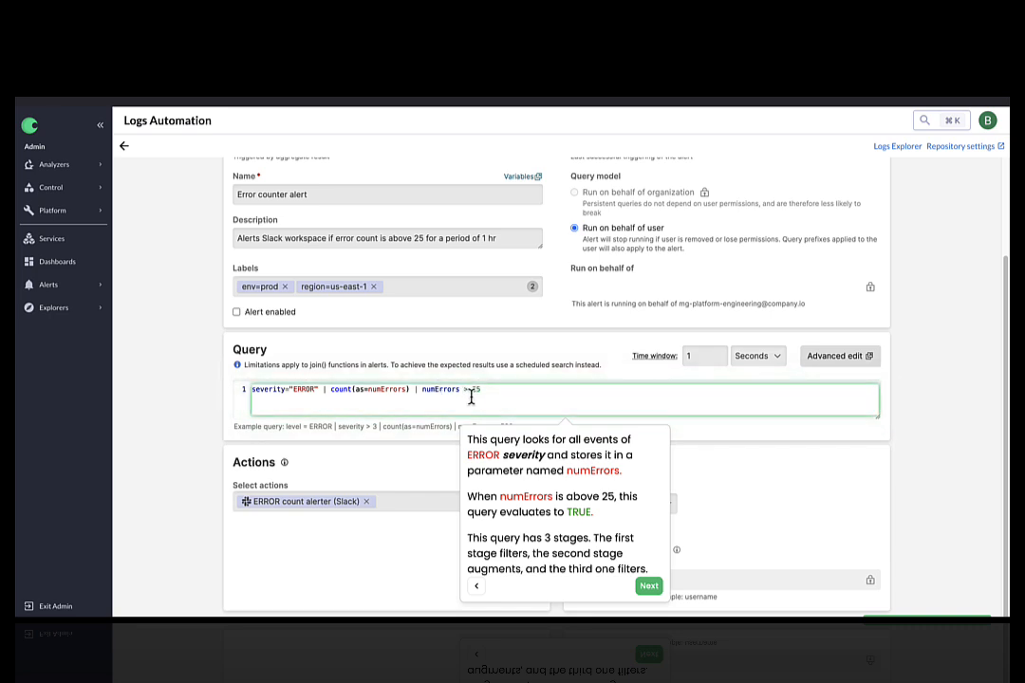
{"action": "left_click", "coordinate": [655, 588]}
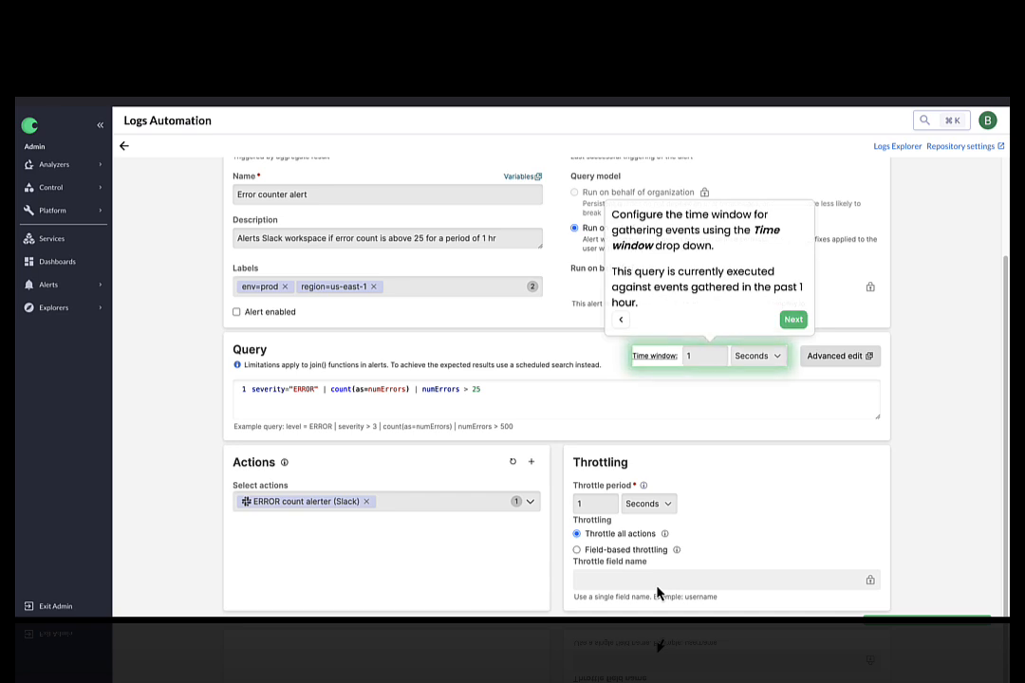
Set the alert's time window unit and throttle period unit both to Hours
{"action": "left_click", "coordinate": [771, 359]}
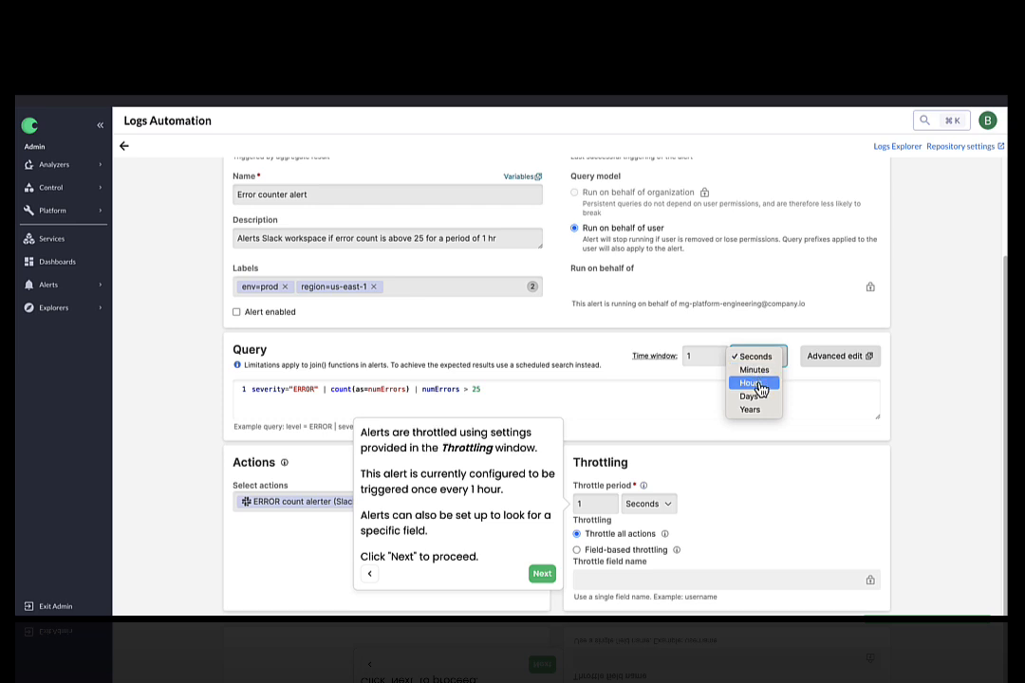
{"action": "left_click", "coordinate": [752, 383]}
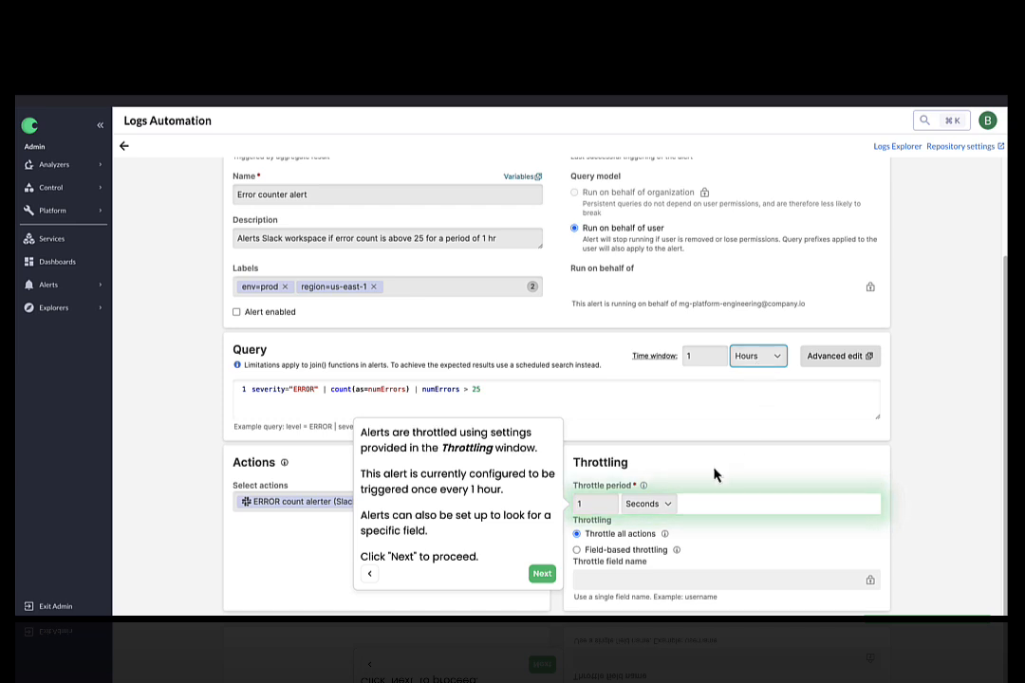
{"action": "left_click", "coordinate": [651, 506]}
{"action": "left_click", "coordinate": [643, 532]}
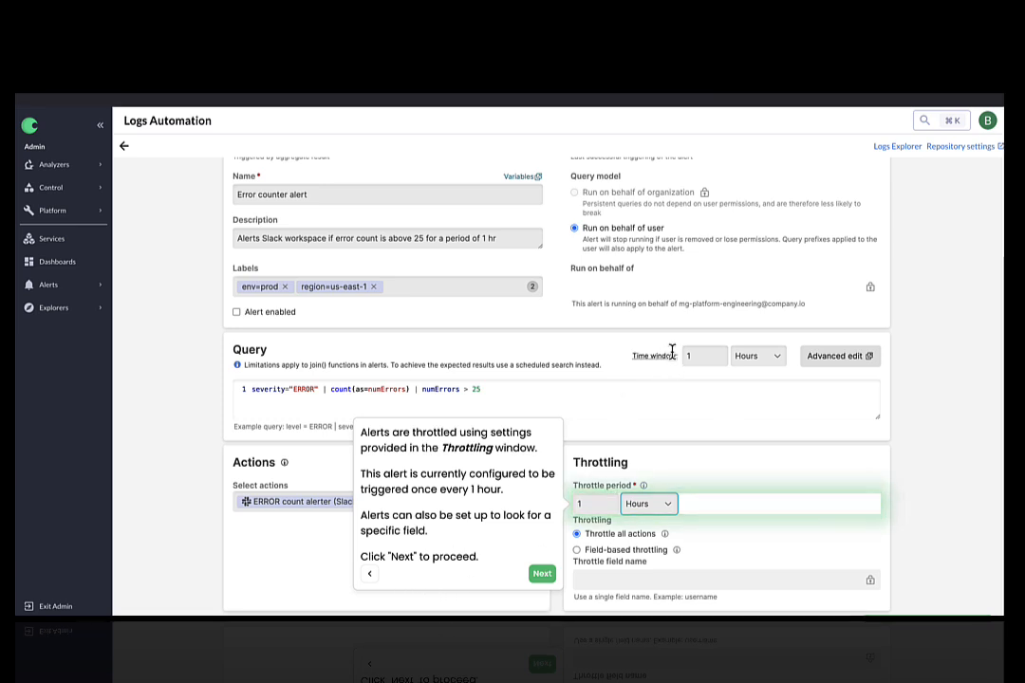
{"action": "mouse_move", "coordinate": [671, 351]}
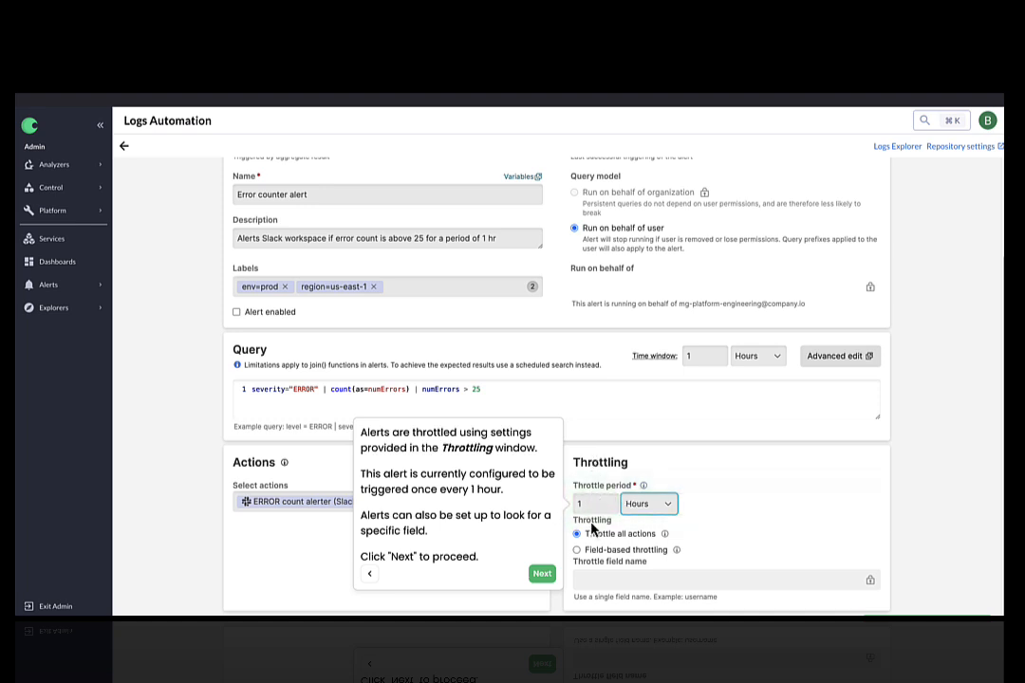
{"action": "left_click", "coordinate": [542, 573]}
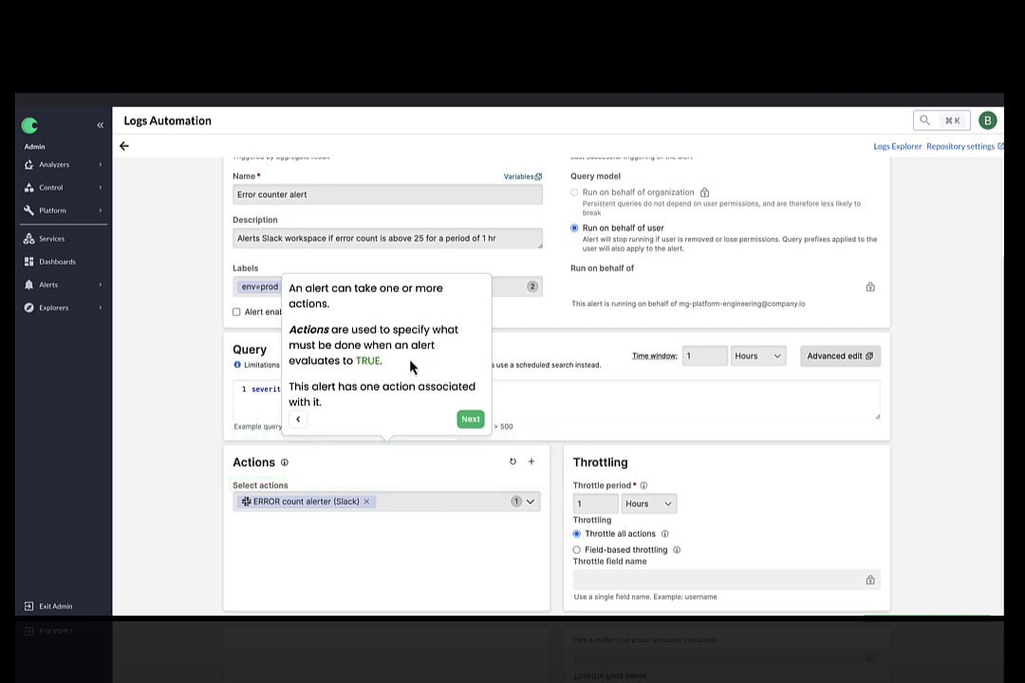
Go back to Logs Automation and open the ERROR count alerter (Slack) action
{"action": "left_click", "coordinate": [471, 420]}
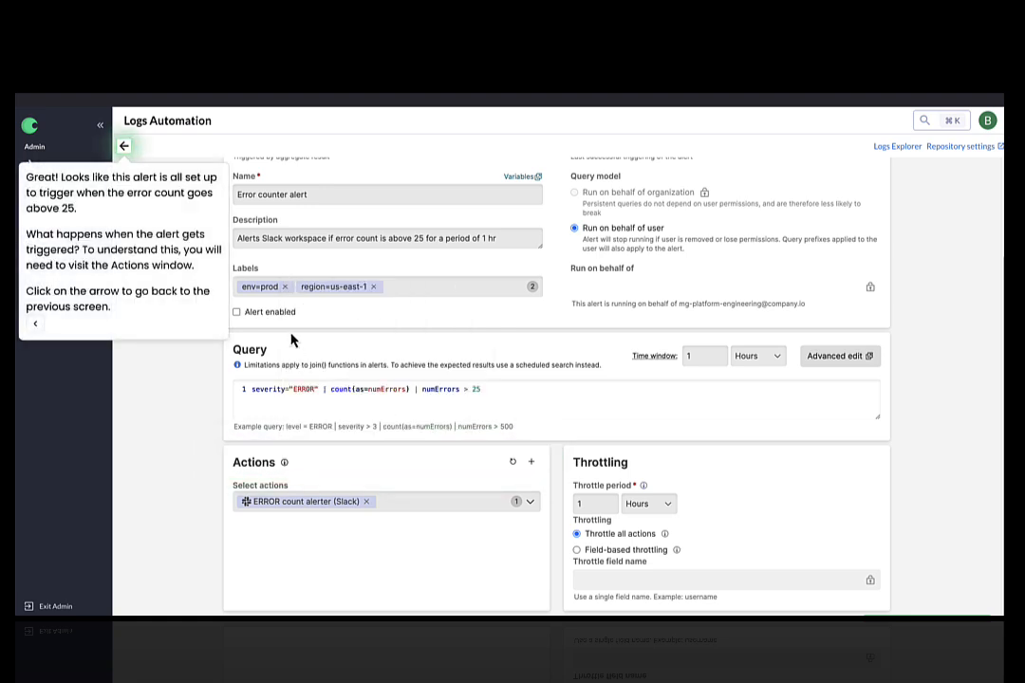
{"action": "left_click", "coordinate": [126, 150]}
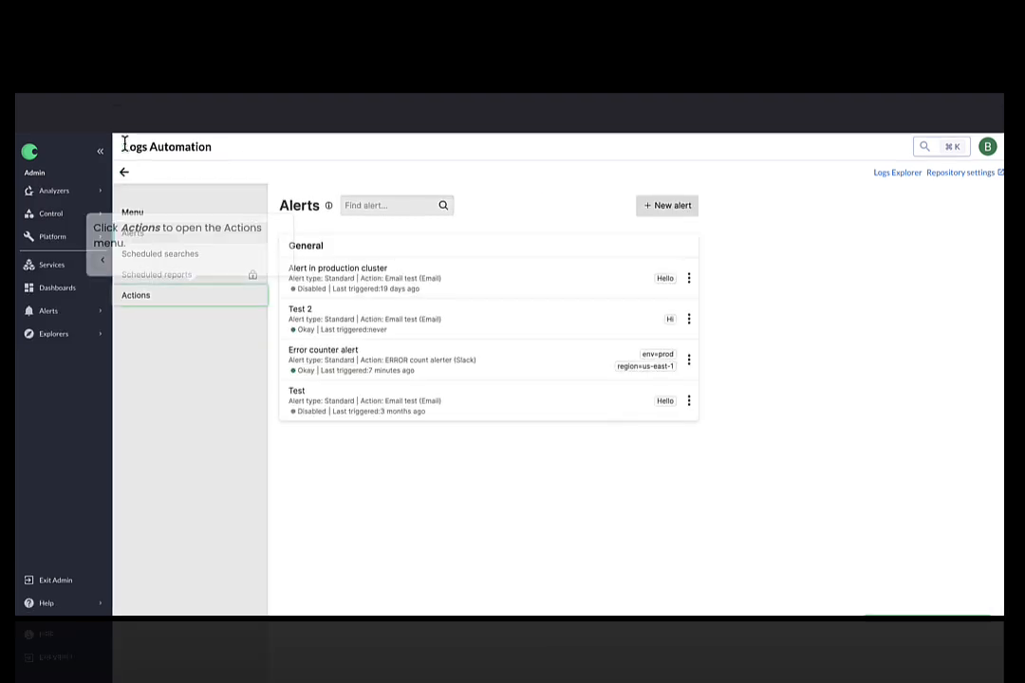
{"action": "left_click", "coordinate": [180, 300]}
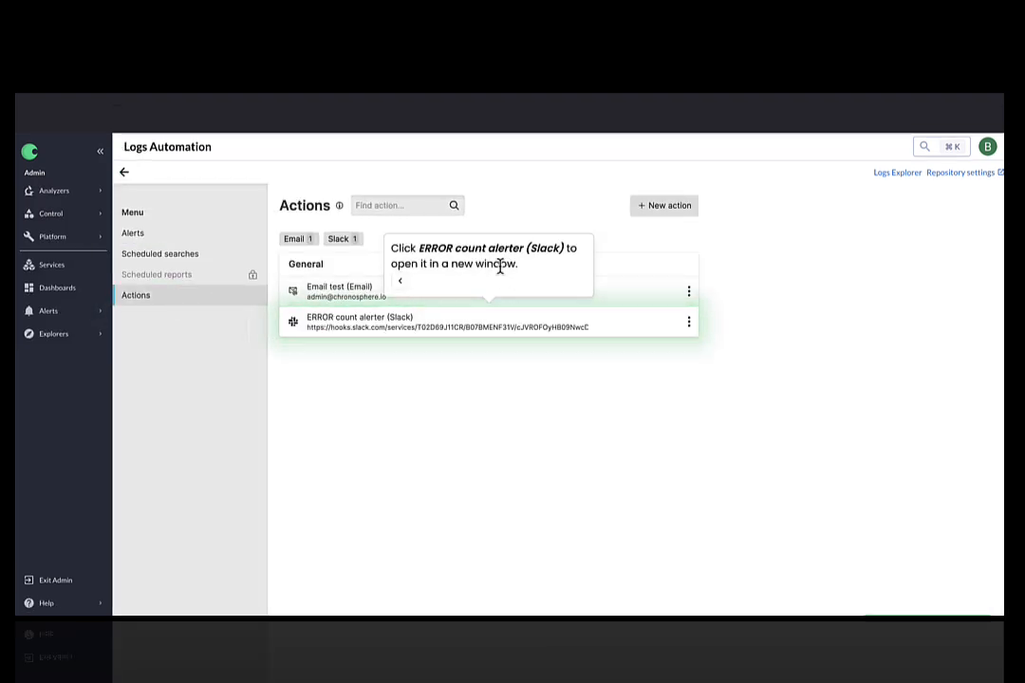
{"action": "left_click", "coordinate": [362, 322]}
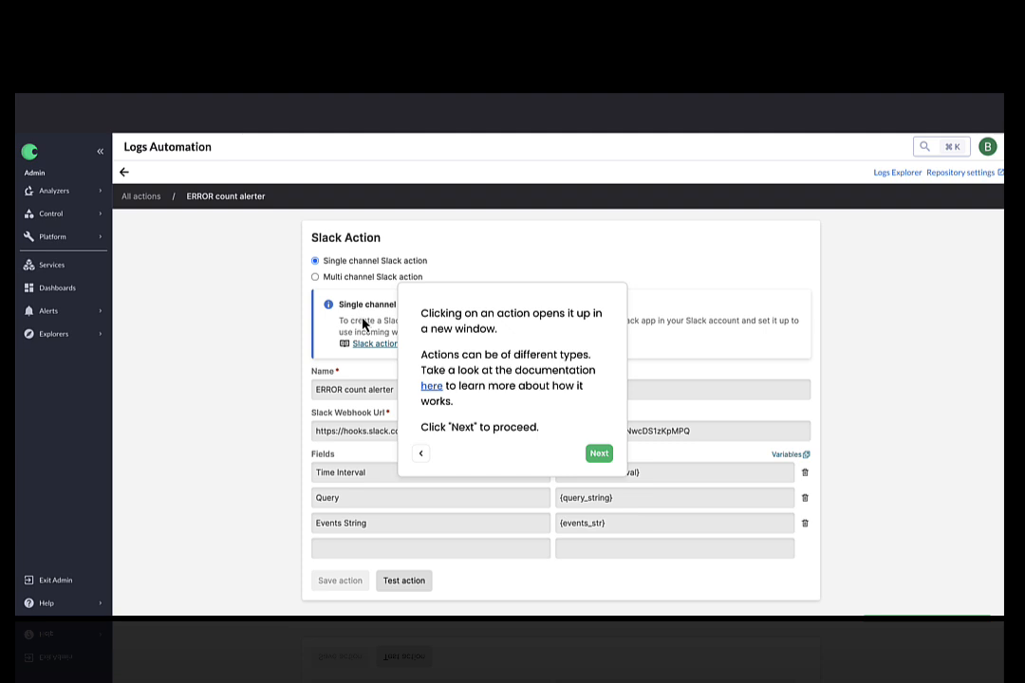
Step through the Slack action's explanation and switch to the Slack workspace
{"action": "left_click", "coordinate": [598, 454]}
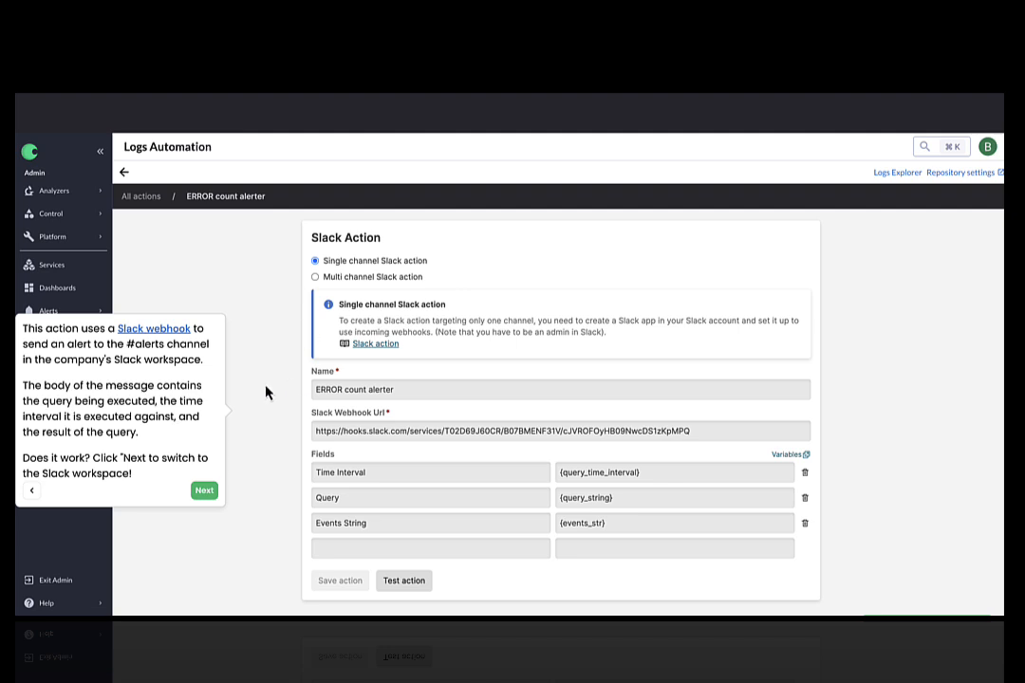
{"action": "left_click", "coordinate": [207, 497]}
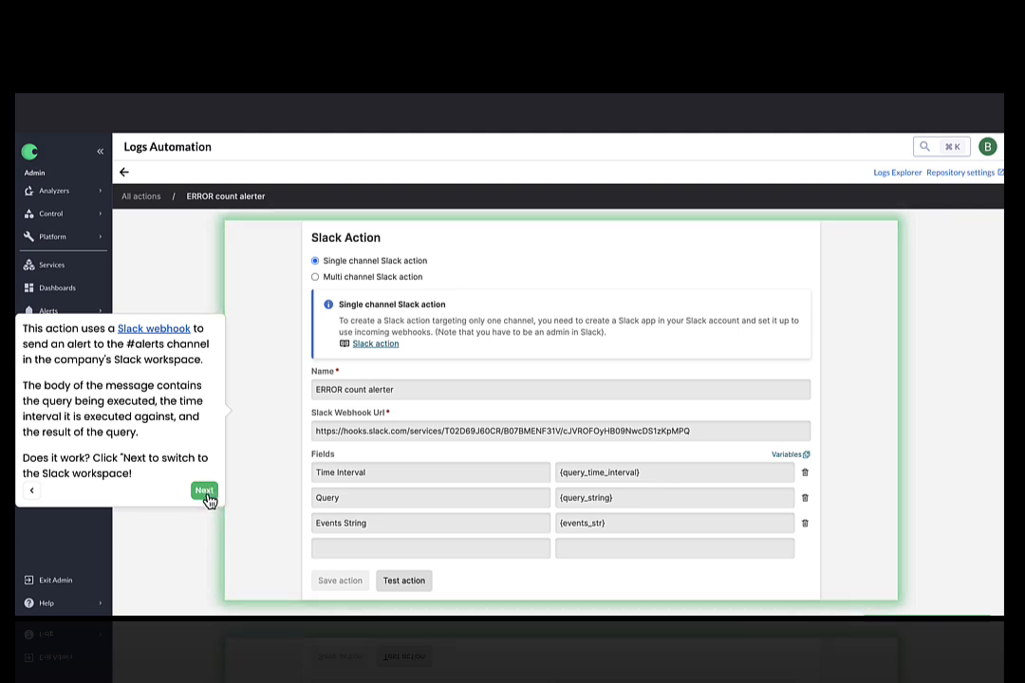
{"action": "left_click", "coordinate": [205, 492]}
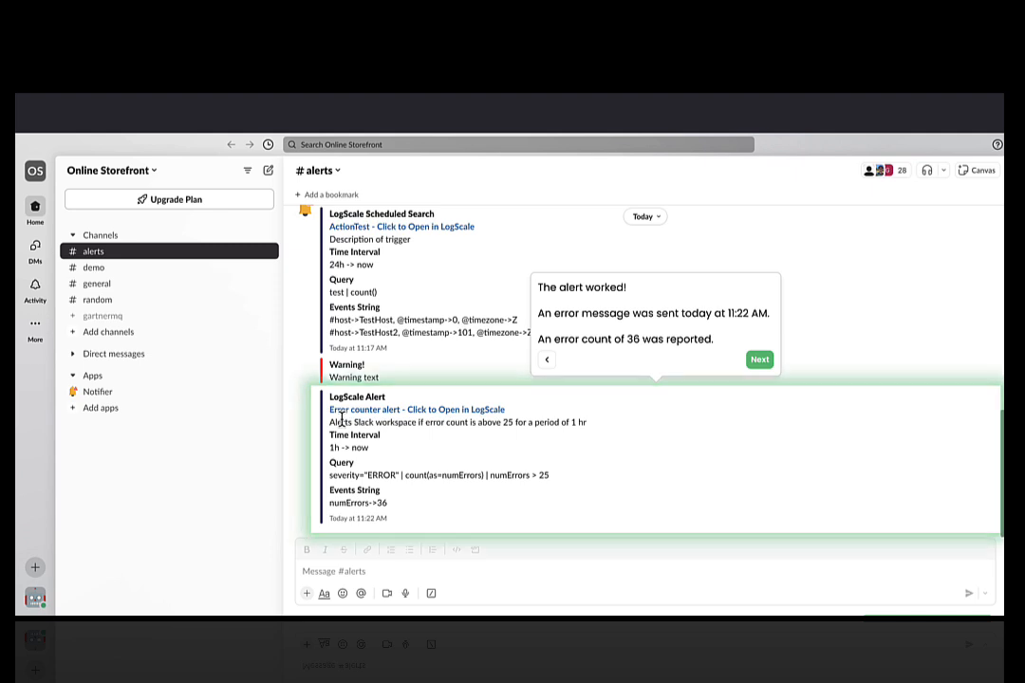
Examine the LogScale alert message's description and events string in the #alerts channel
{"action": "left_click_drag", "start_coordinate": [332, 422], "coordinate": [579, 425]}
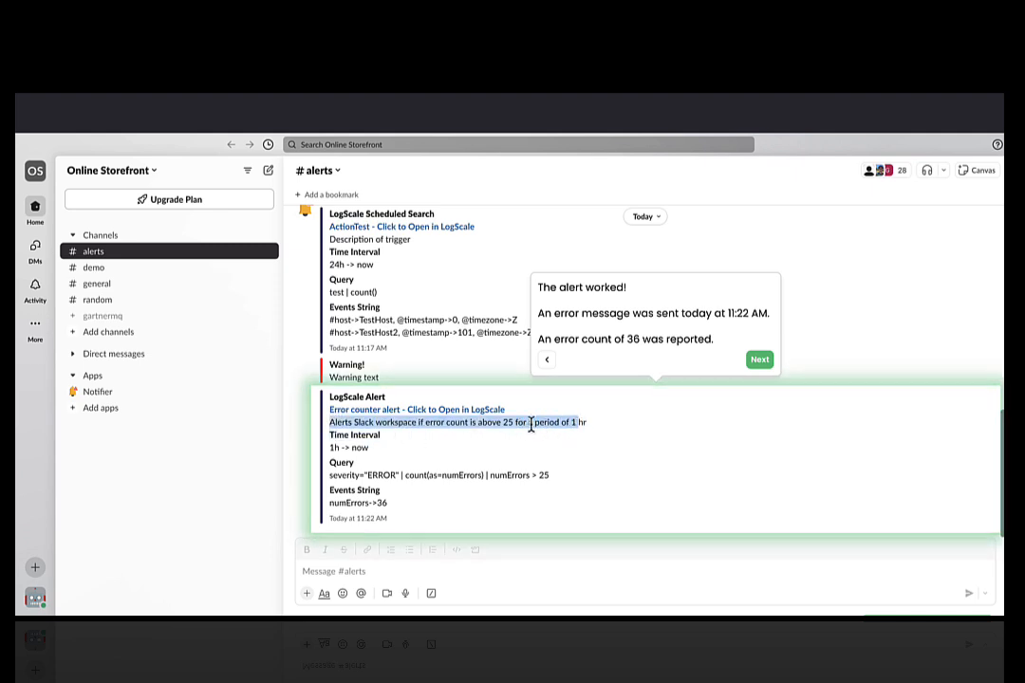
{"action": "left_click", "coordinate": [494, 423]}
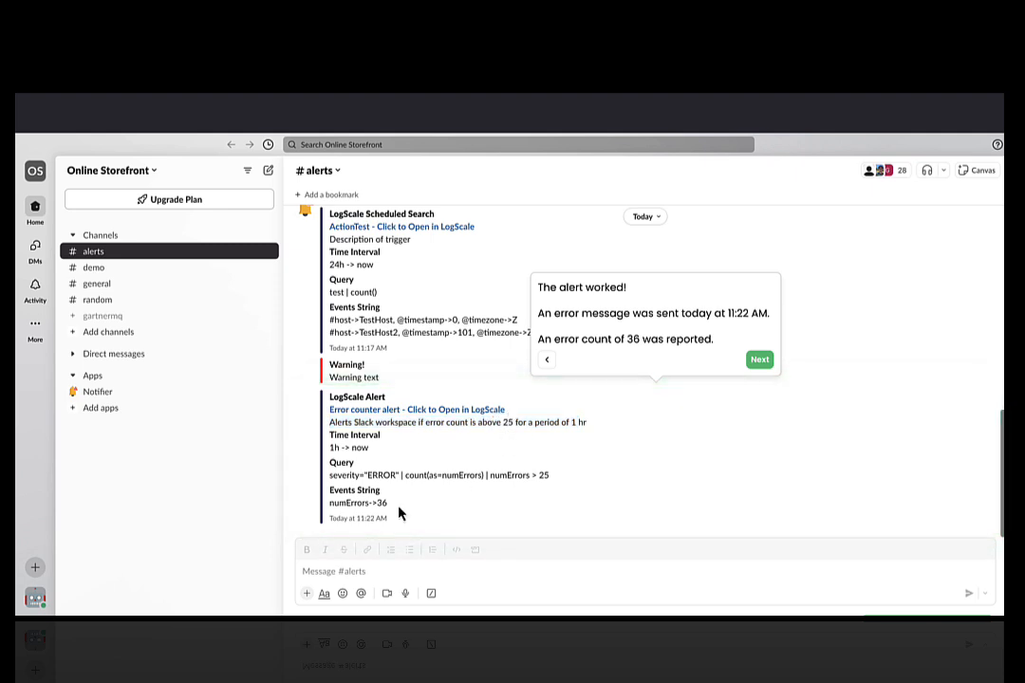
{"action": "left_click_drag", "start_coordinate": [333, 504], "coordinate": [387, 504]}
{"action": "left_click", "coordinate": [389, 513]}
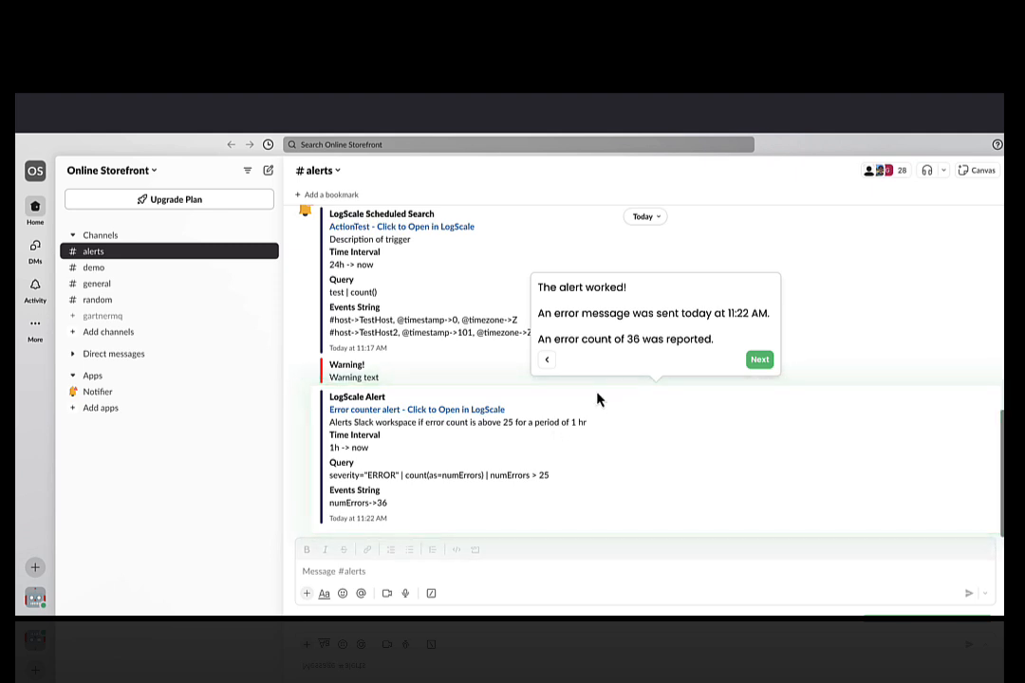
{"action": "left_click", "coordinate": [757, 359]}
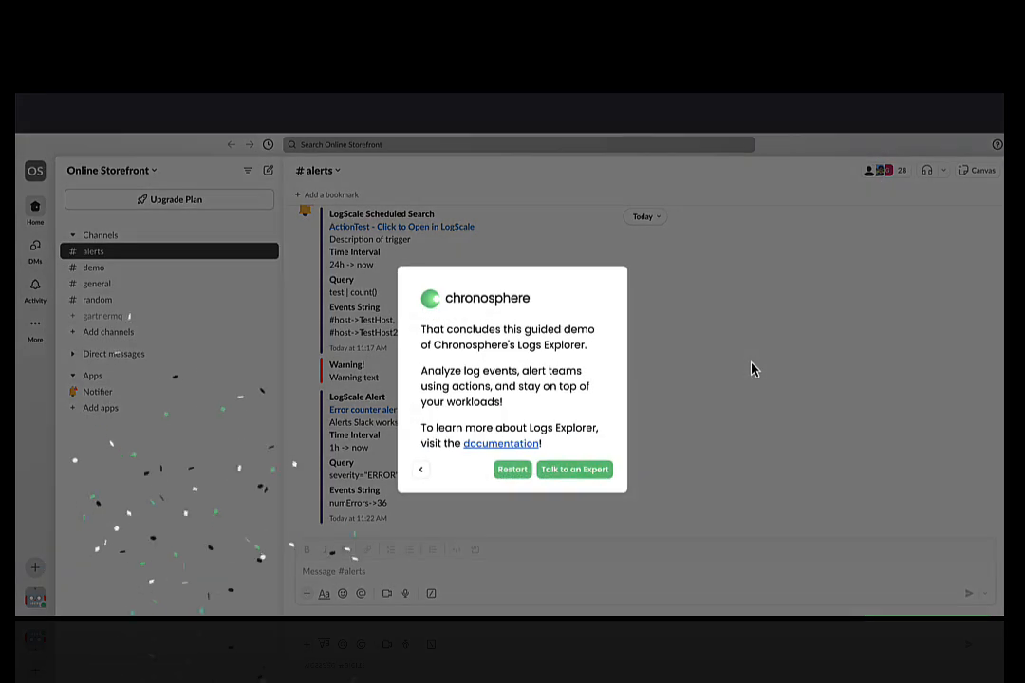